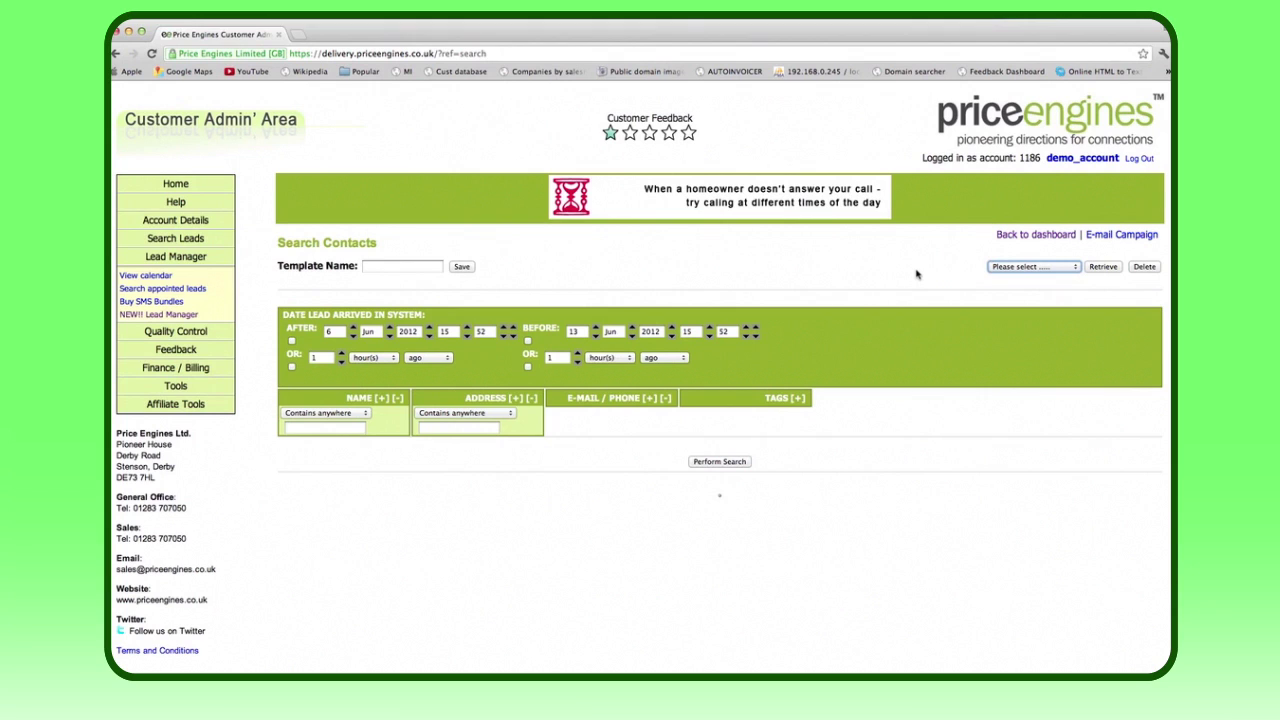
Enter "Derby offer" as the search template name and run the contact search without any filters.
{"action": "left_click", "coordinate": [372, 268]}
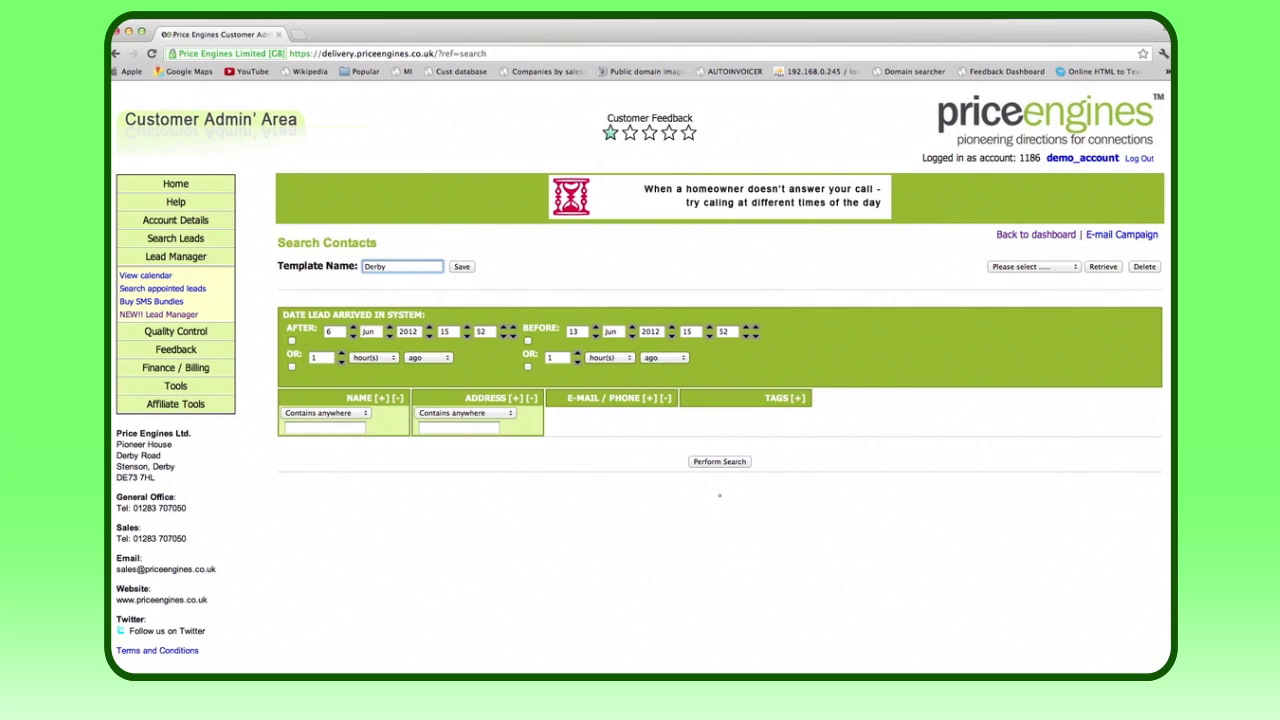
{"action": "left_click", "coordinate": [498, 283]}
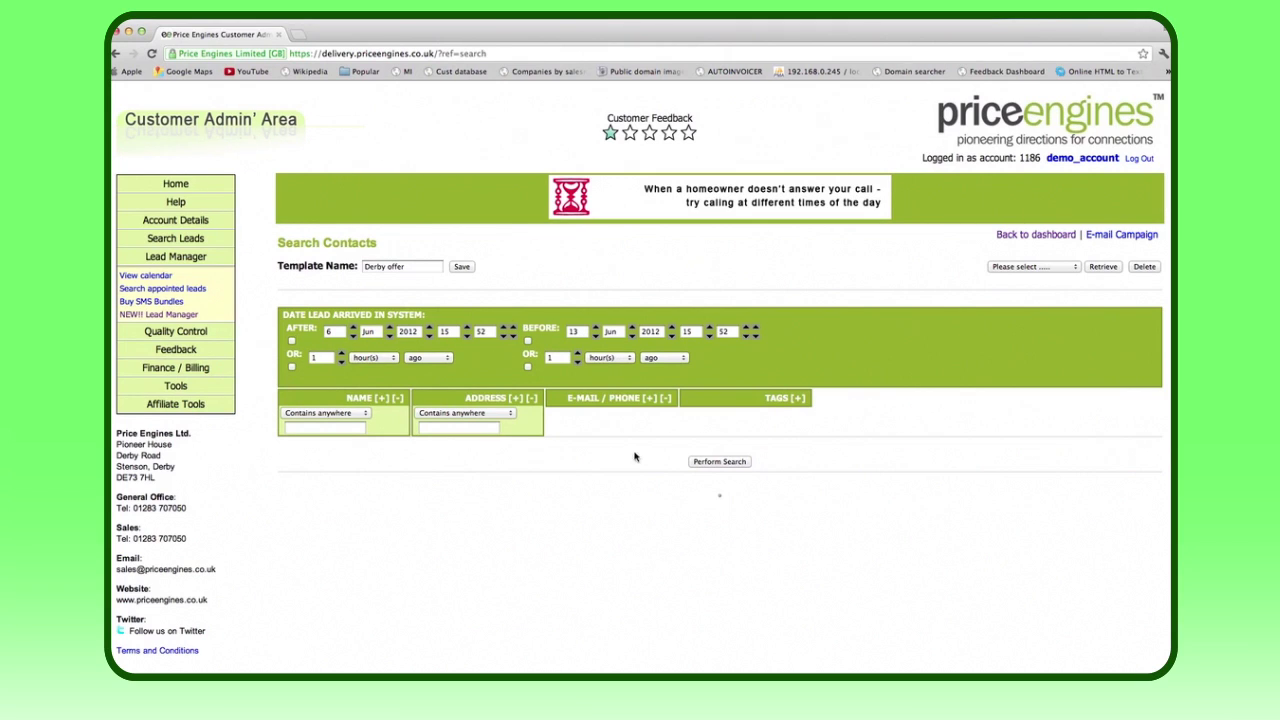
{"action": "left_click", "coordinate": [716, 463]}
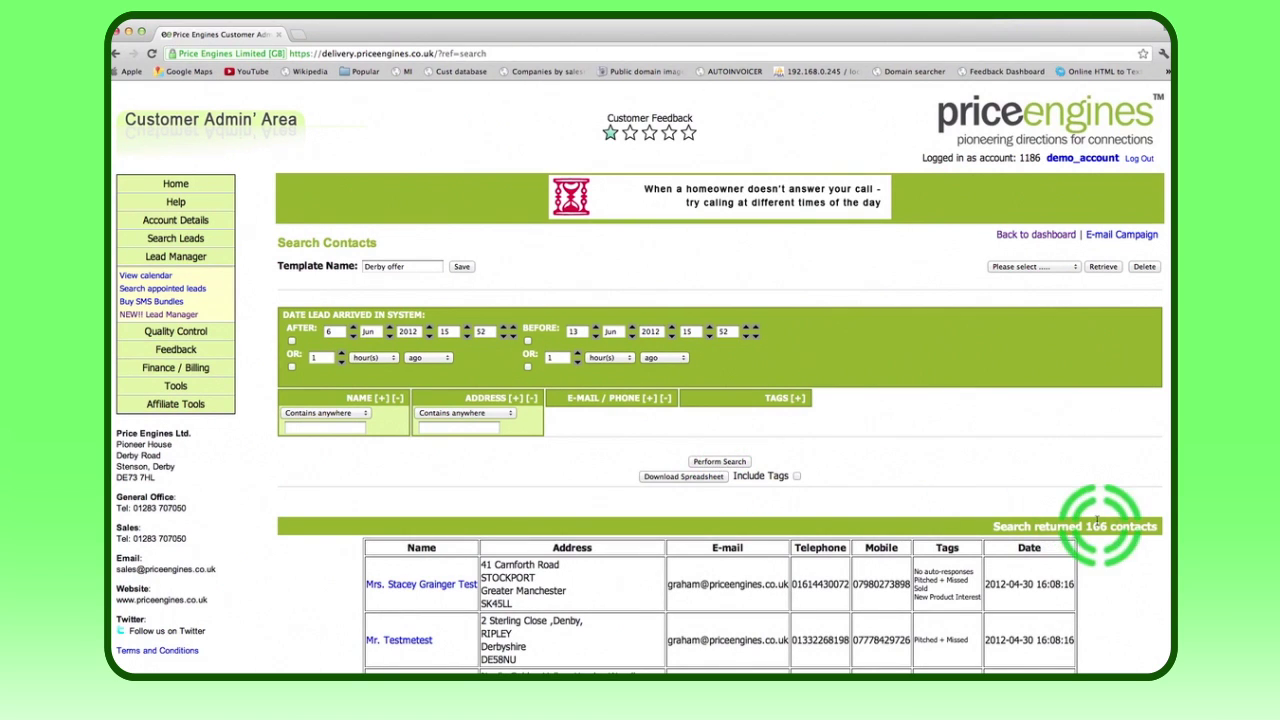
{"action": "left_click_drag", "start_coordinate": [1092, 526], "coordinate": [1160, 526]}
{"action": "left_click", "coordinate": [1160, 529]}
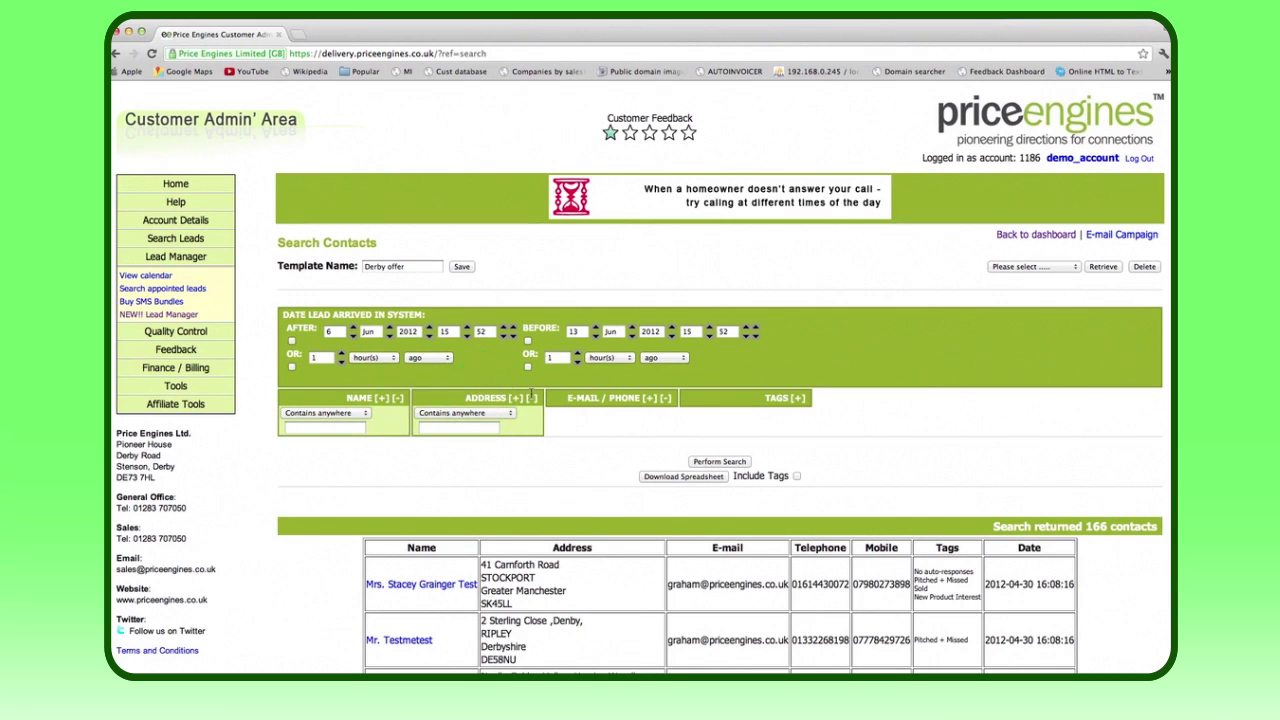
Filter the contacts by addresses whose postcode begins with DE, run the search and check the postcodes in the results.
{"action": "left_click", "coordinate": [465, 413]}
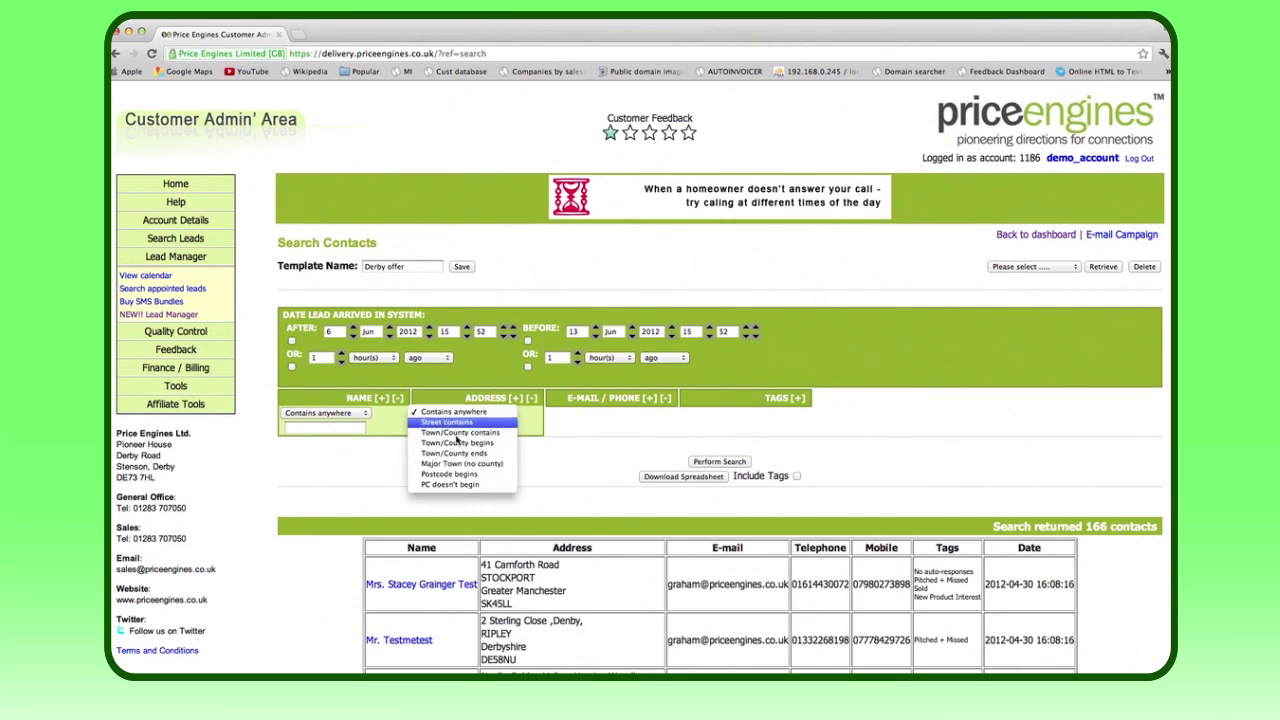
{"action": "left_click", "coordinate": [456, 475]}
{"action": "left_click", "coordinate": [444, 429]}
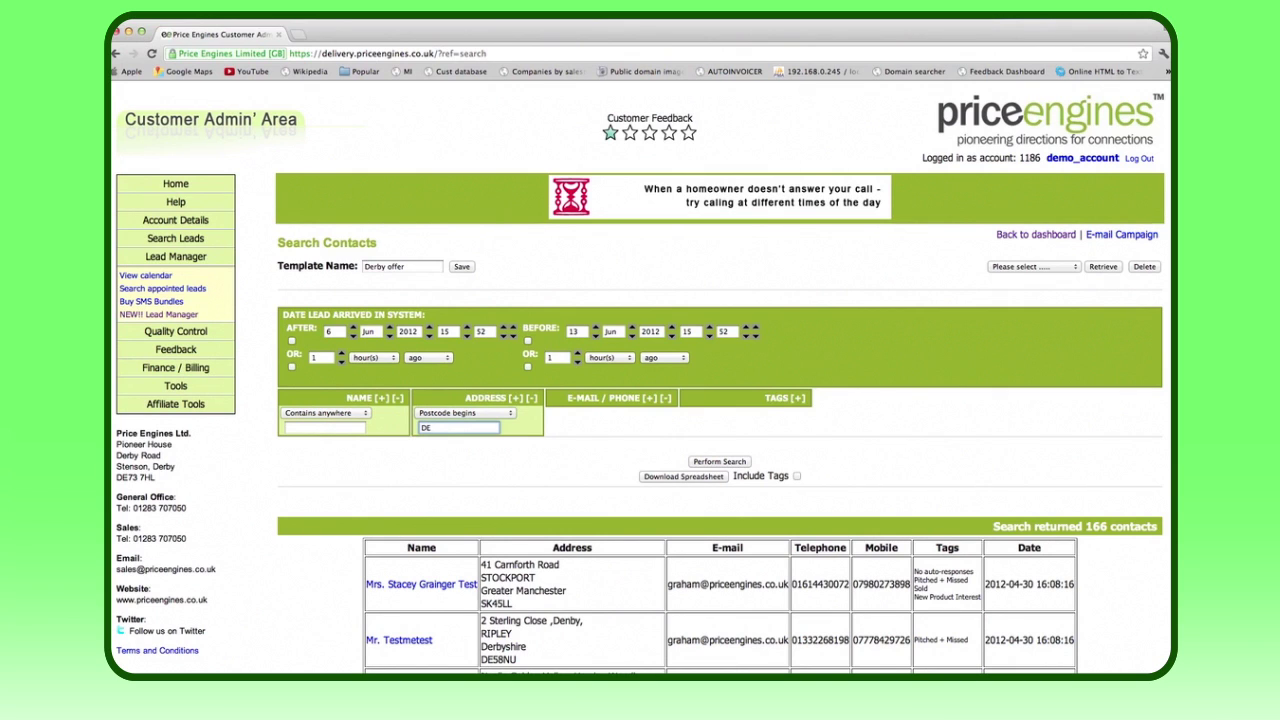
{"action": "left_click", "coordinate": [697, 461]}
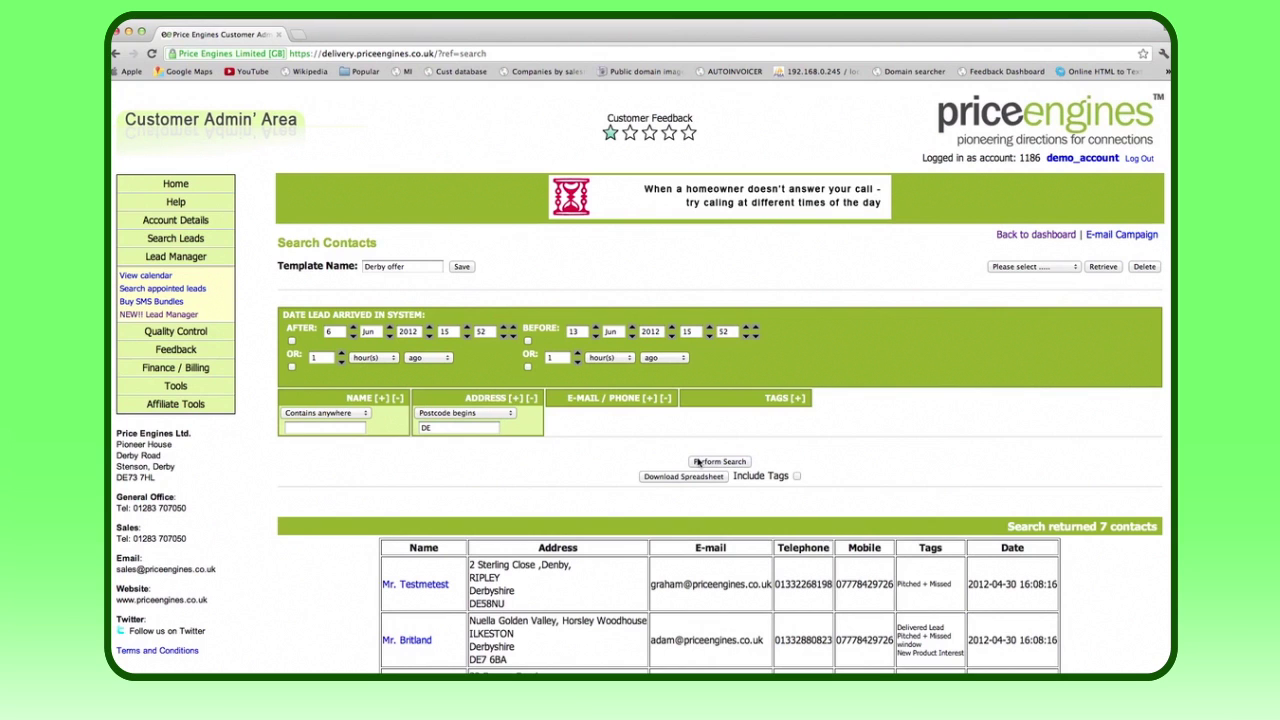
{"action": "left_click_drag", "start_coordinate": [1055, 515], "coordinate": [1157, 526]}
{"action": "left_click_drag", "start_coordinate": [475, 603], "coordinate": [468, 605]}
{"action": "left_click", "coordinate": [472, 604]}
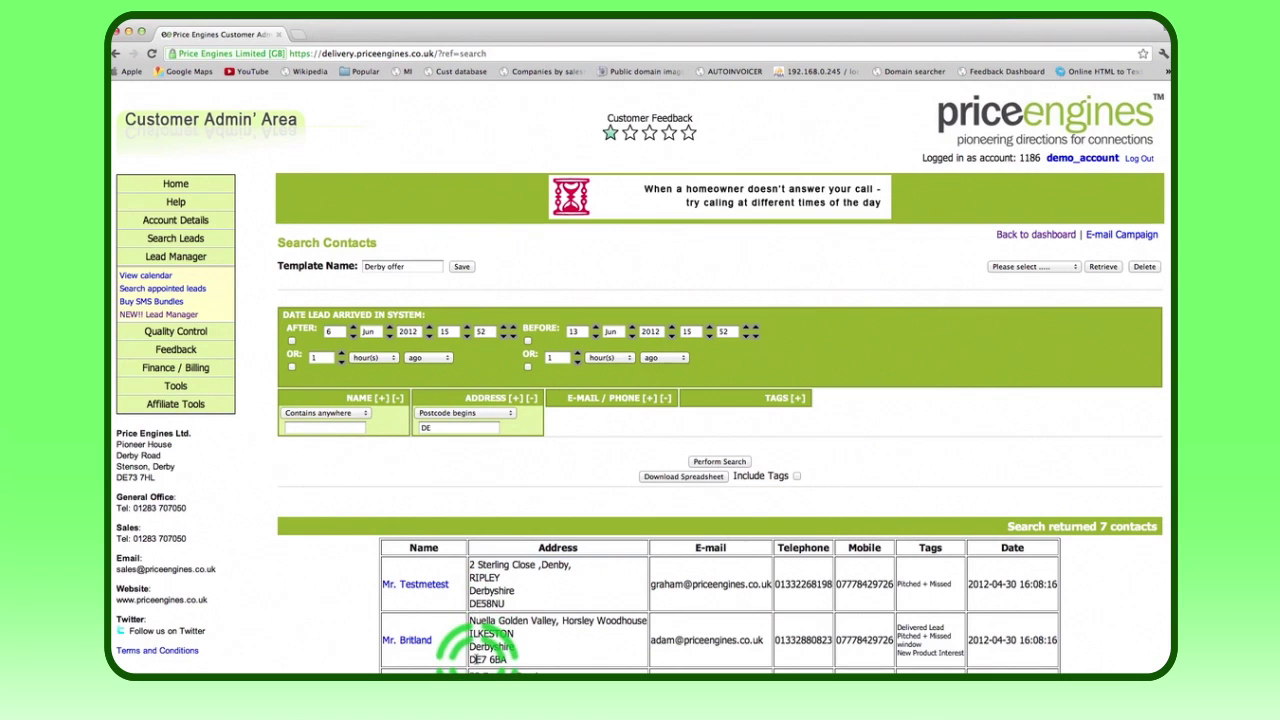
Replace the Pitched + Missed tag with the Sold tag on the first contact in the search results.
{"action": "scroll", "coordinate": [534, 592], "scroll_direction": "down", "scroll_amount": 5}
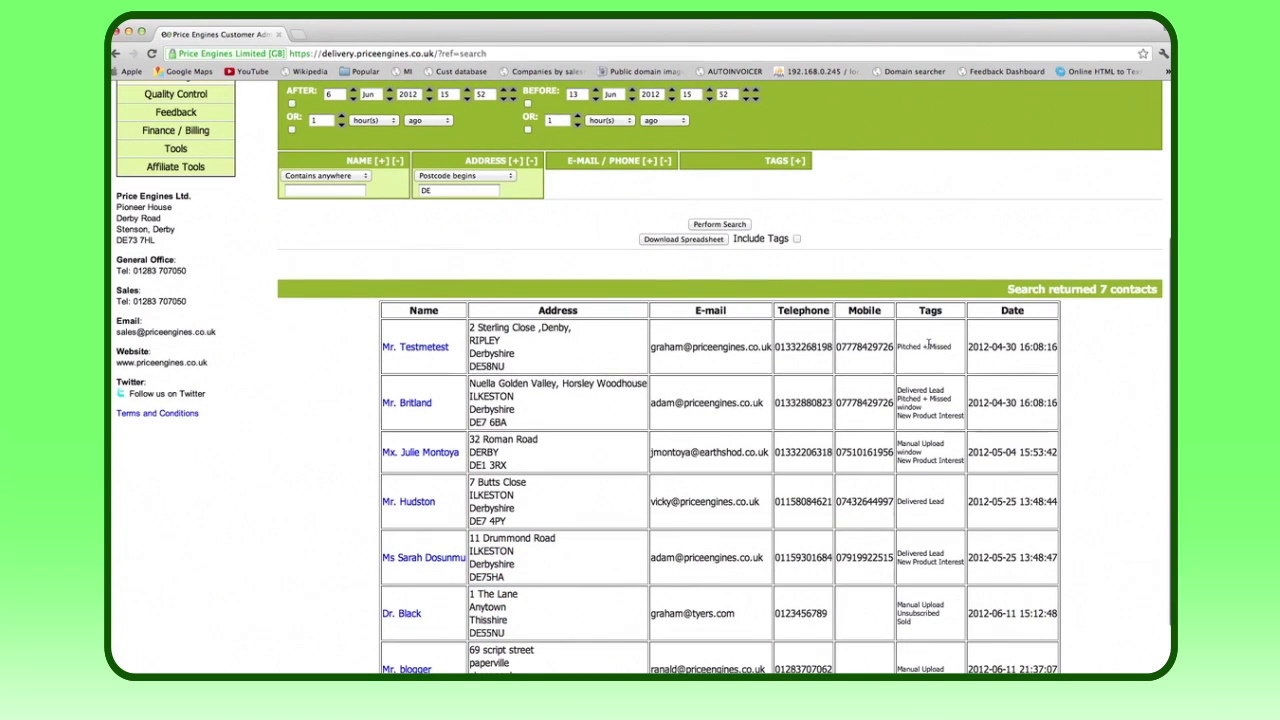
{"action": "left_click", "coordinate": [911, 346]}
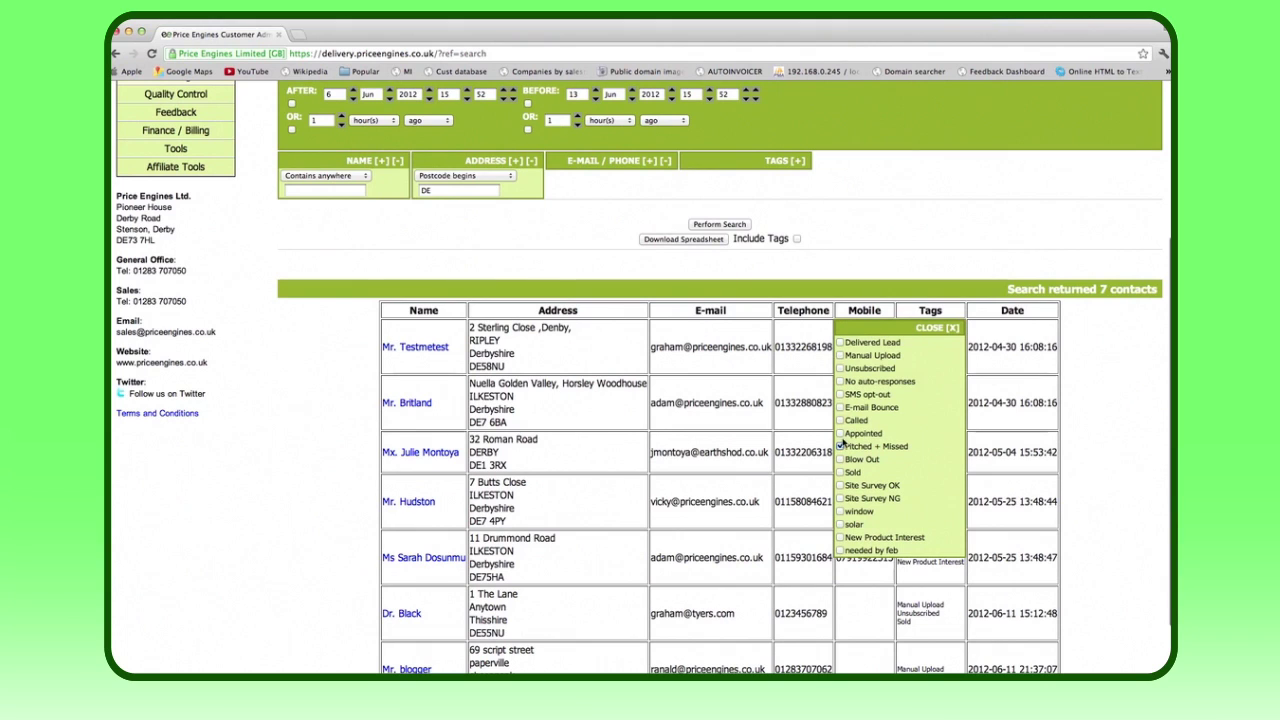
{"action": "left_click", "coordinate": [840, 472]}
{"action": "left_click", "coordinate": [840, 446]}
{"action": "left_click", "coordinate": [951, 328]}
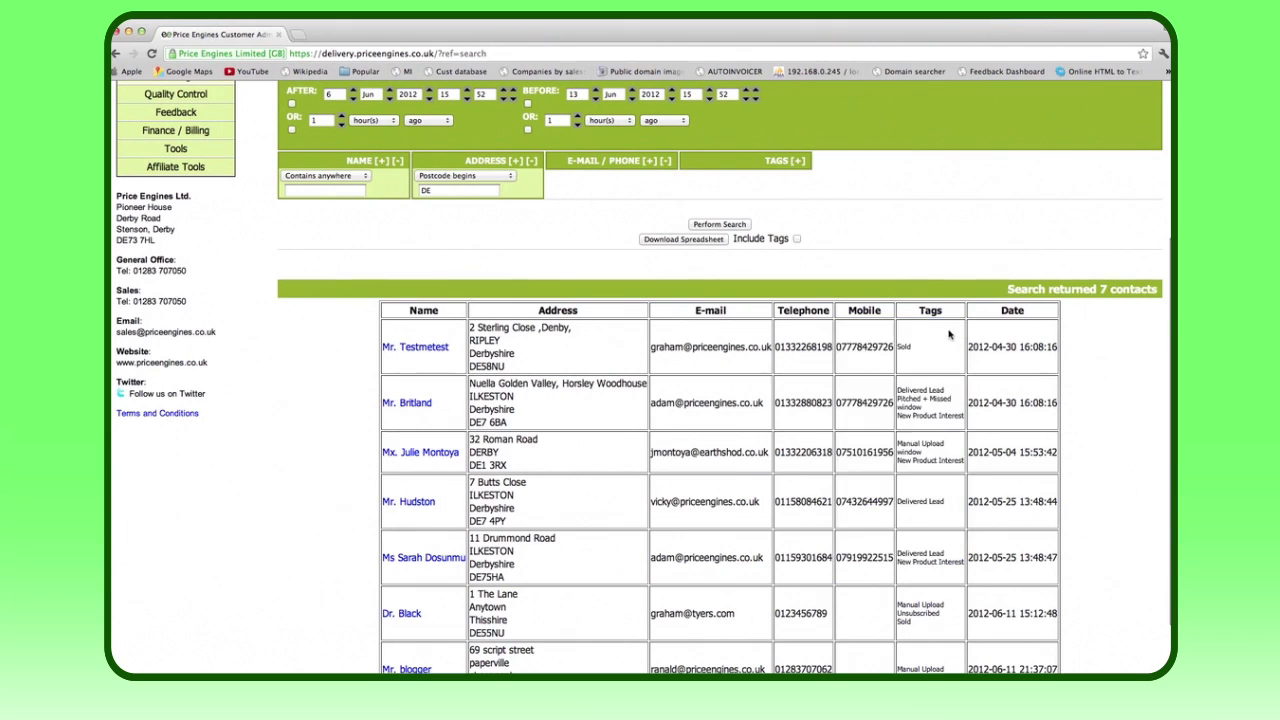
{"action": "left_click", "coordinate": [909, 347]}
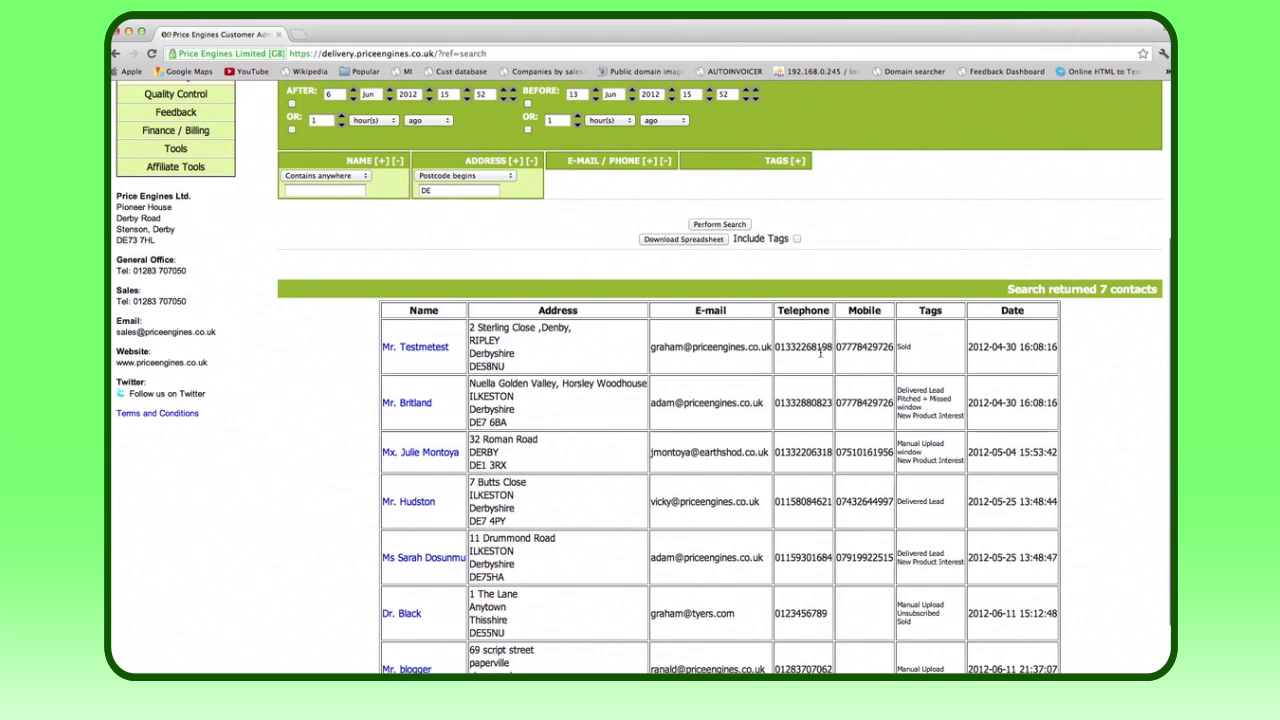
Open the first contact's record and review its correspondence history down to the Future Events section.
{"action": "left_click", "coordinate": [422, 348]}
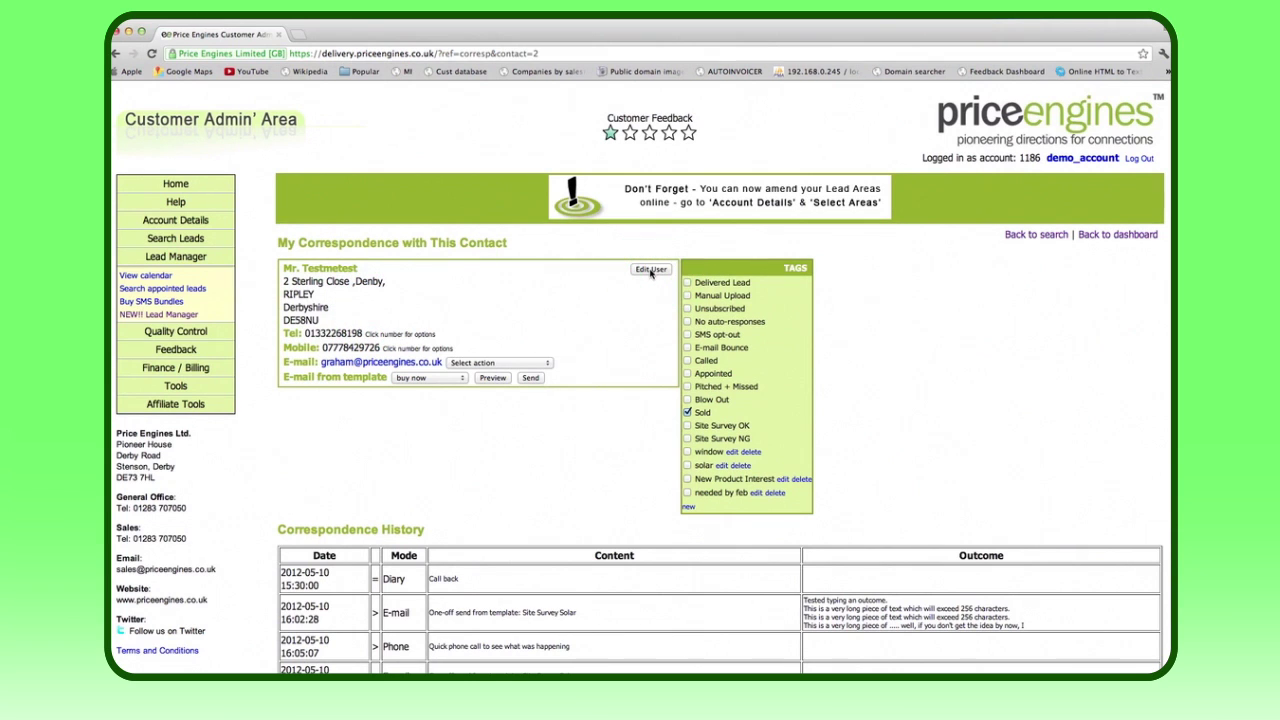
{"action": "scroll", "coordinate": [444, 520], "scroll_direction": "down", "scroll_amount": 4}
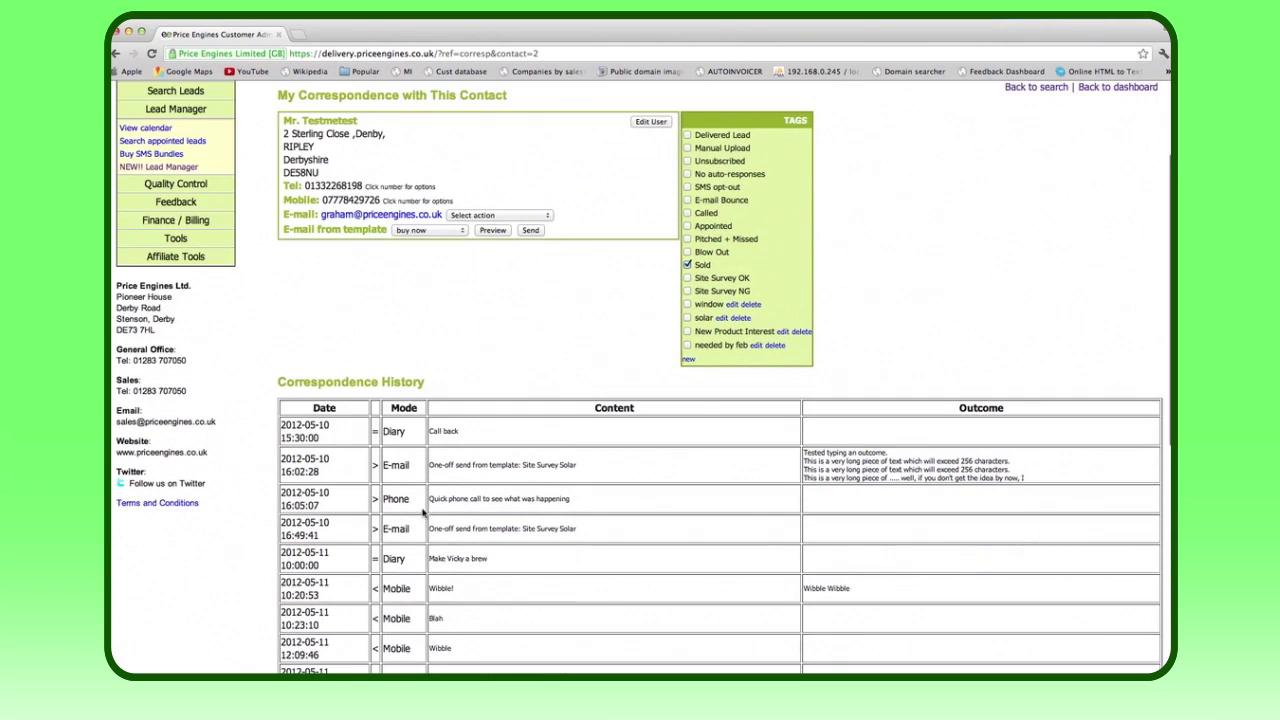
{"action": "left_click", "coordinate": [329, 362]}
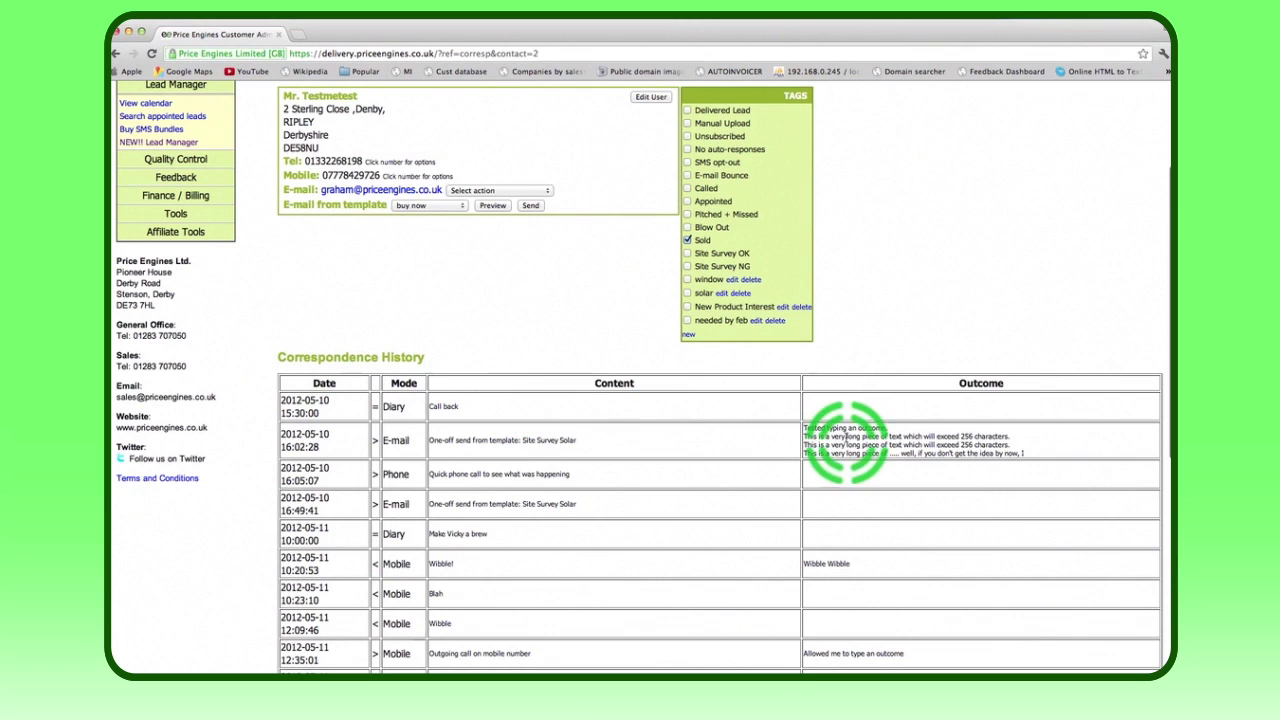
{"action": "scroll", "coordinate": [608, 508], "scroll_direction": "down", "scroll_amount": 10}
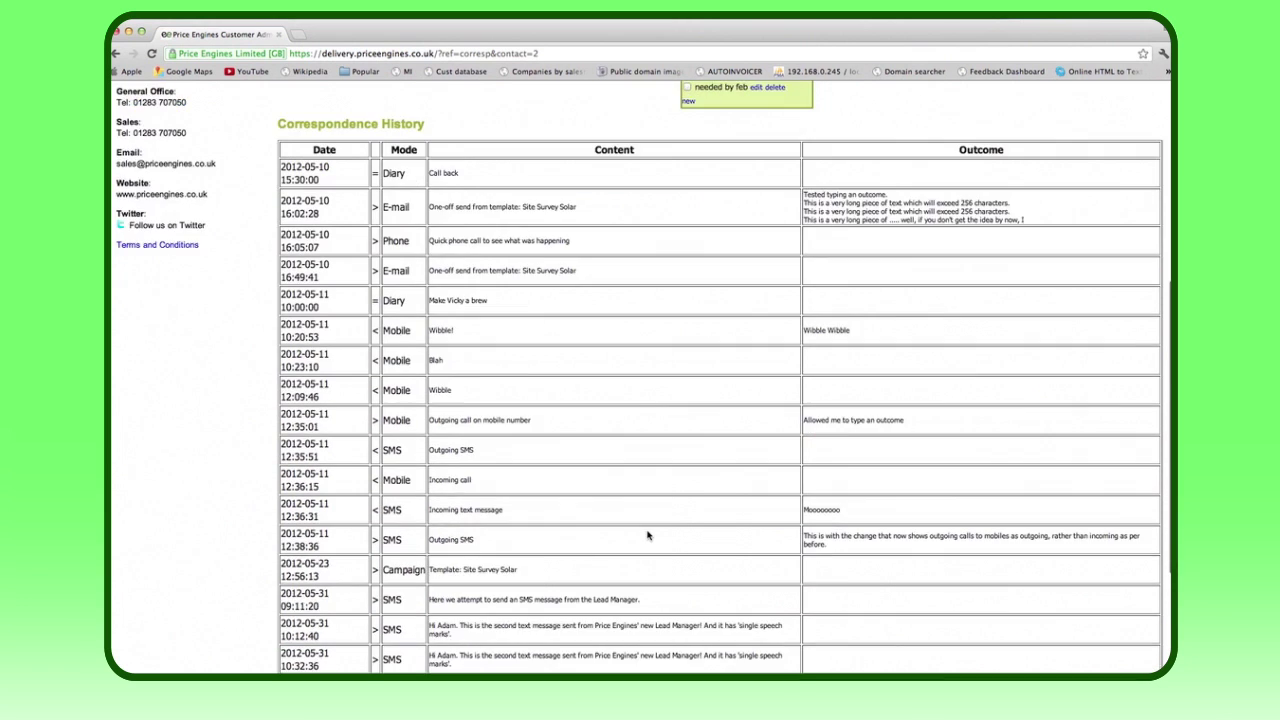
{"action": "left_click_drag", "start_coordinate": [414, 578], "coordinate": [279, 575]}
Add a future event to the contact's diary with the description "Call back", dated 13 Jul 2012.
{"action": "left_click", "coordinate": [660, 618]}
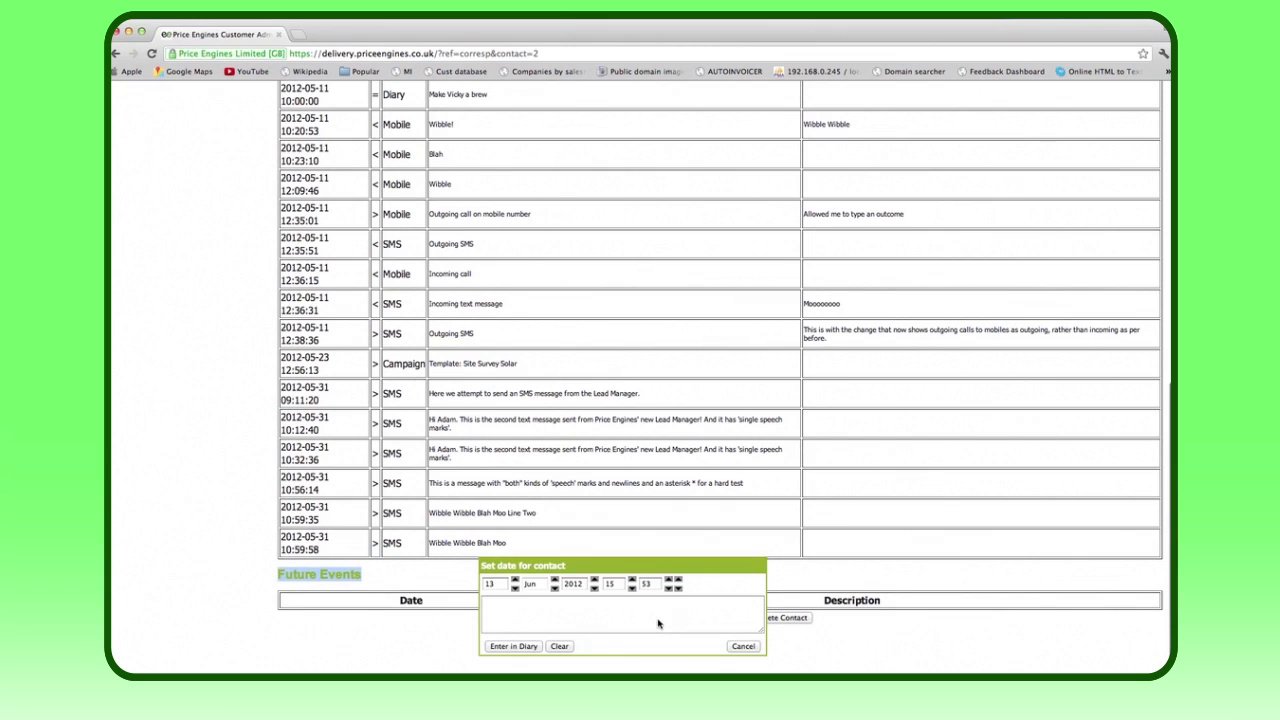
{"action": "left_click", "coordinate": [516, 616]}
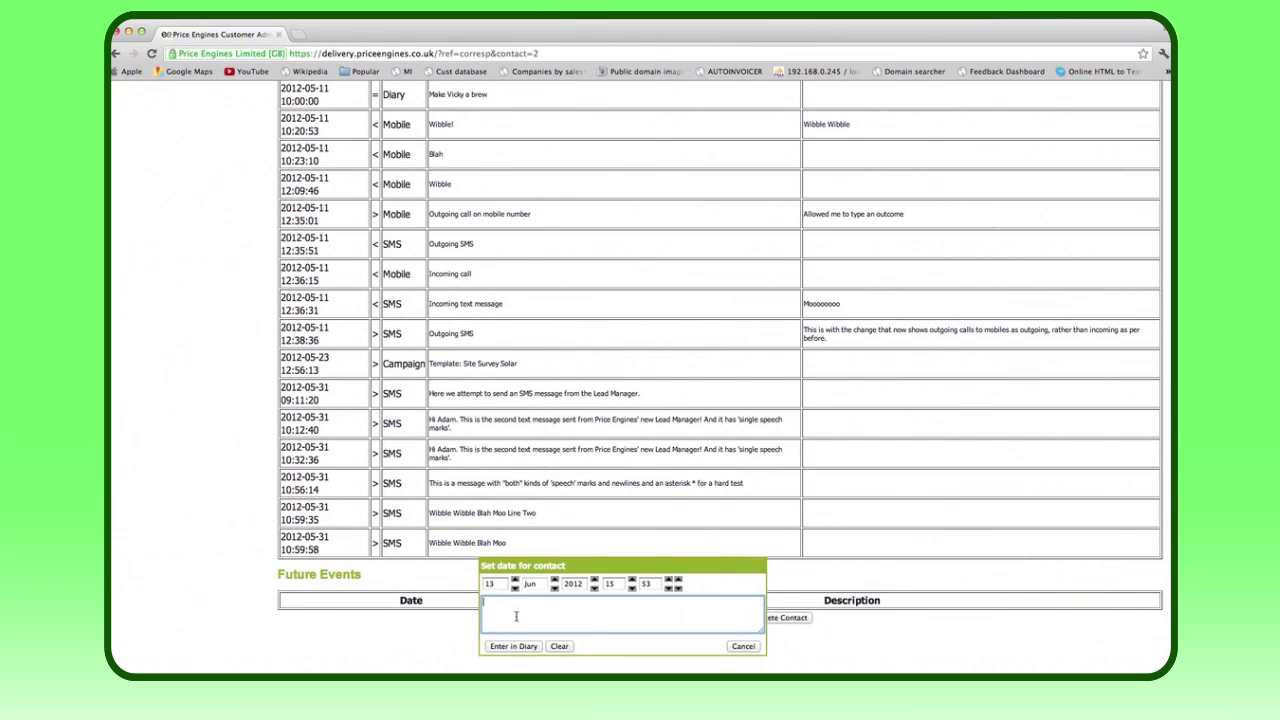
{"action": "type", "text": "Call back"}
{"action": "left_click", "coordinate": [555, 580]}
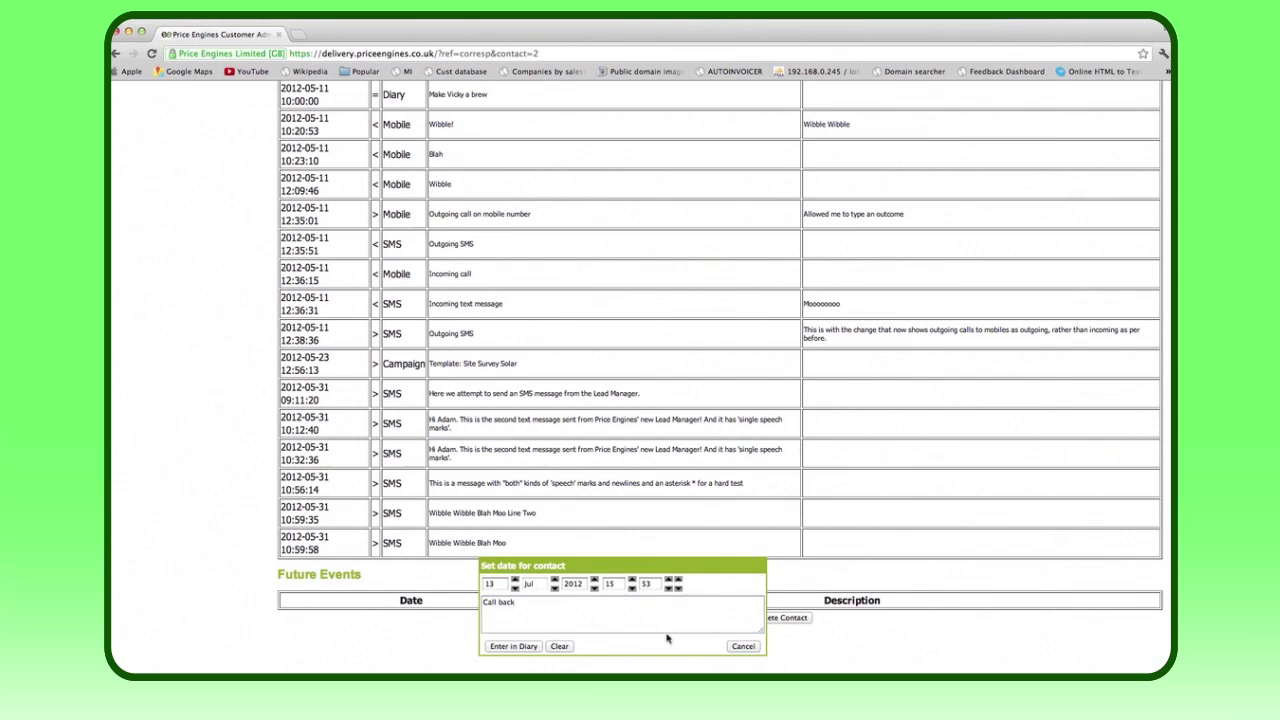
{"action": "left_click", "coordinate": [528, 647]}
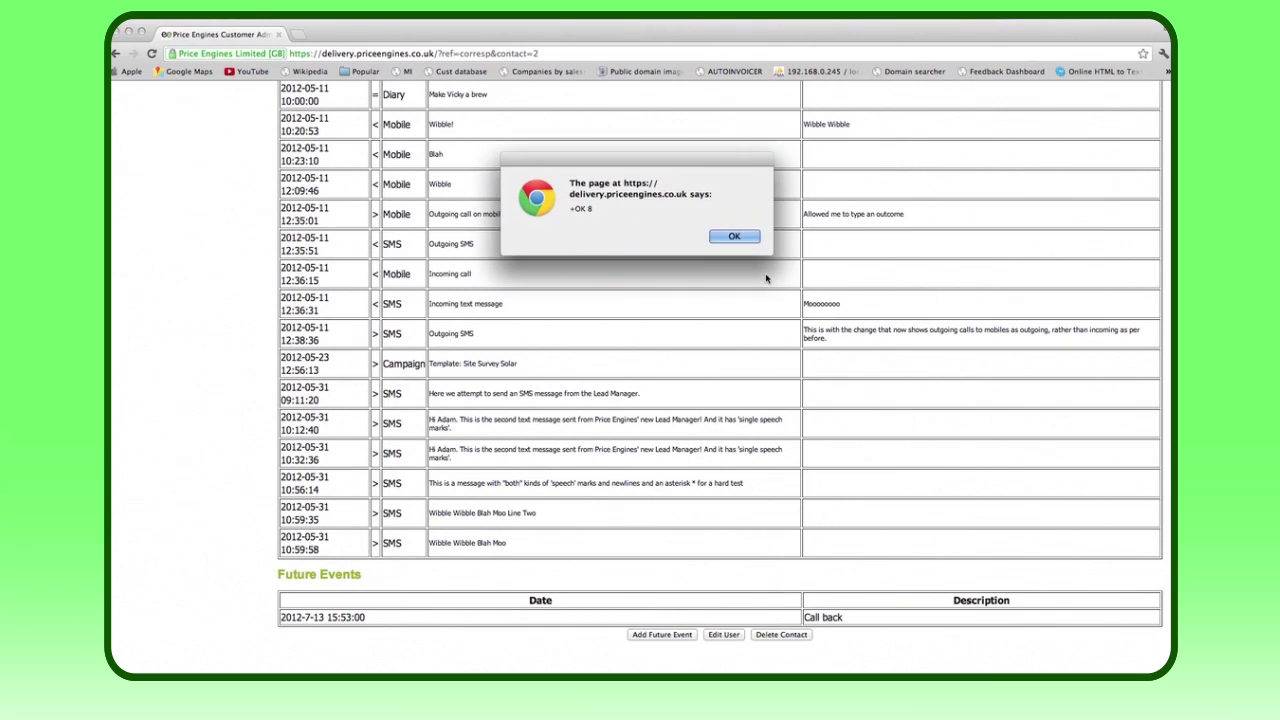
{"action": "left_click", "coordinate": [736, 237]}
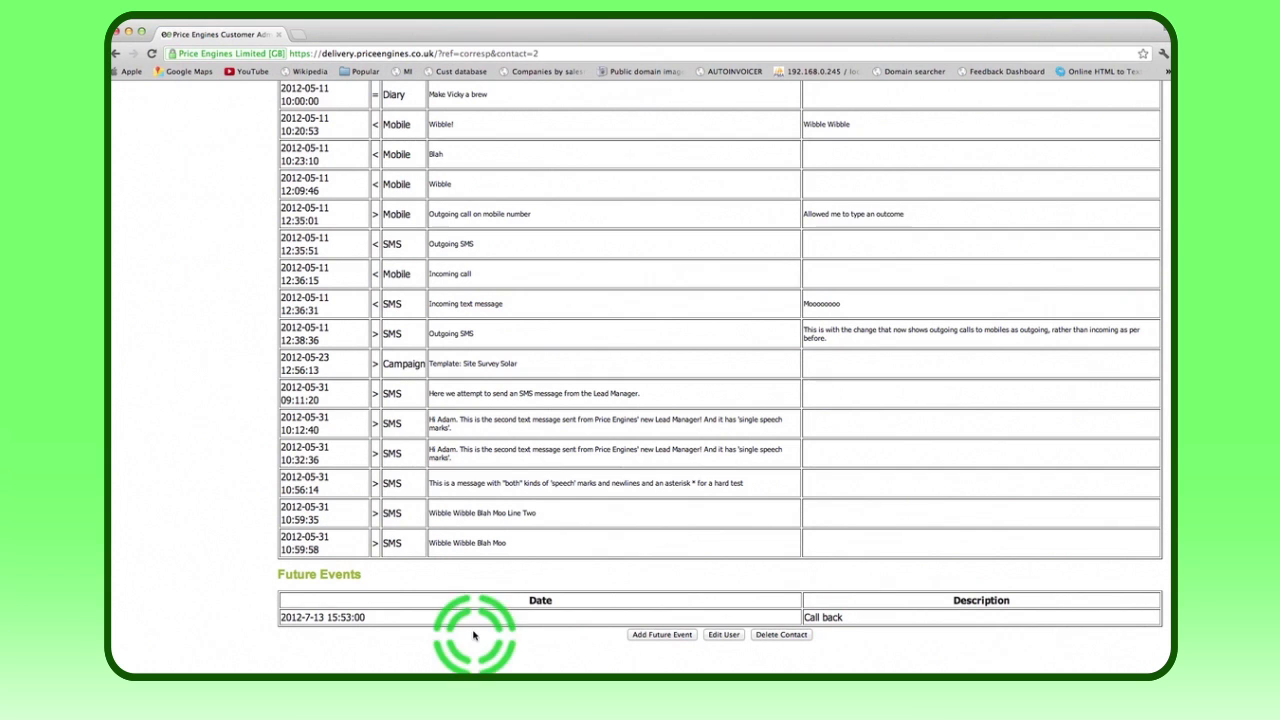
Return to the contact search page and look through the list of saved search templates.
{"action": "scroll", "coordinate": [560, 628], "scroll_direction": "up", "scroll_amount": 10}
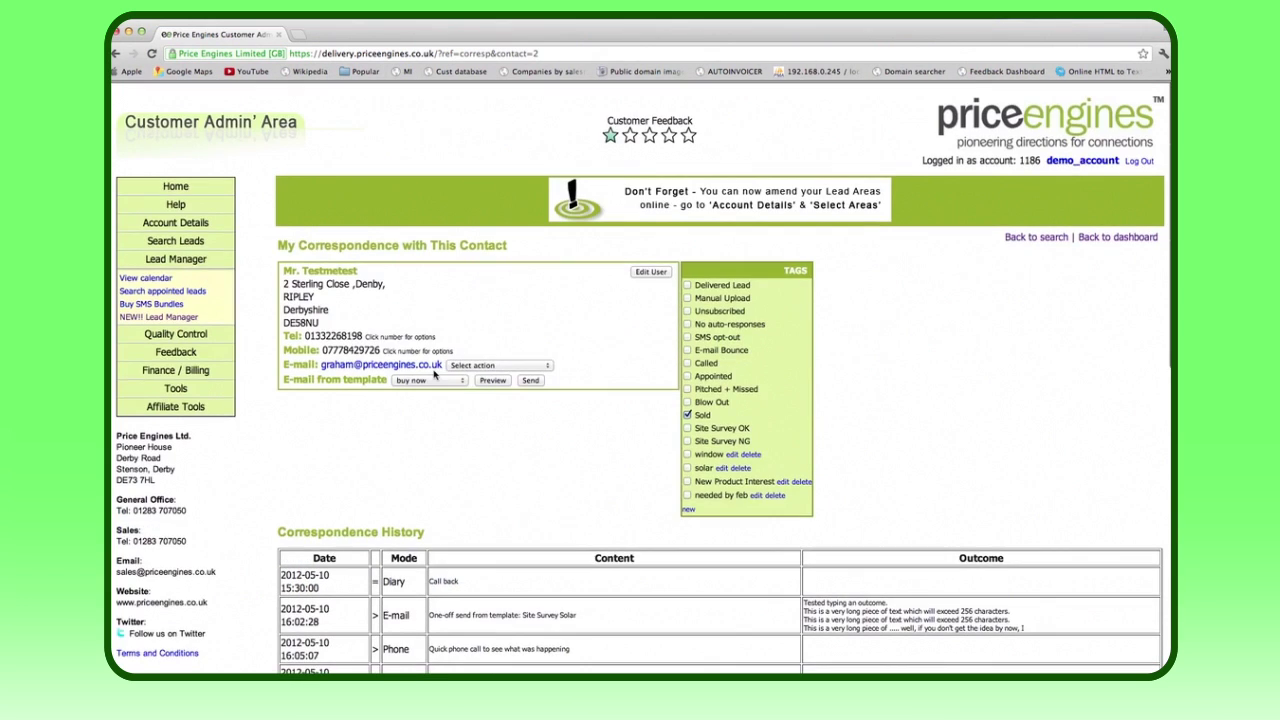
{"action": "left_click", "coordinate": [1030, 236]}
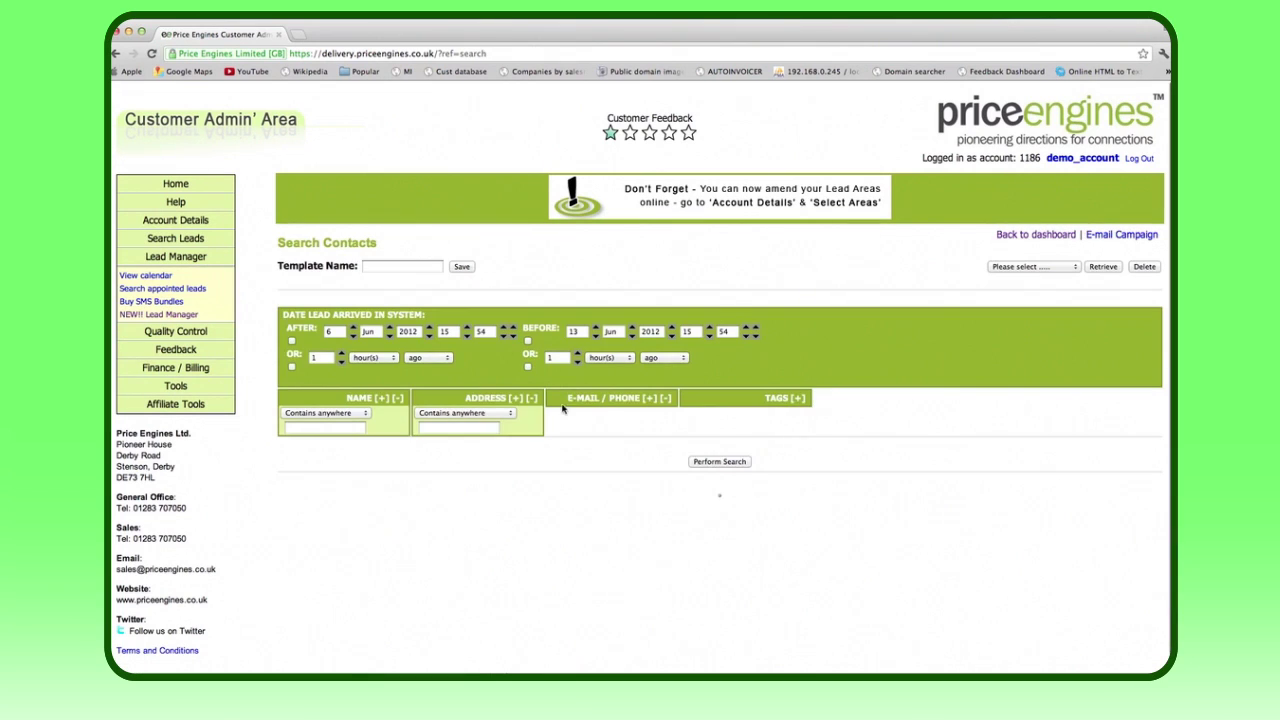
{"action": "left_click", "coordinate": [494, 415]}
{"action": "left_click", "coordinate": [465, 413]}
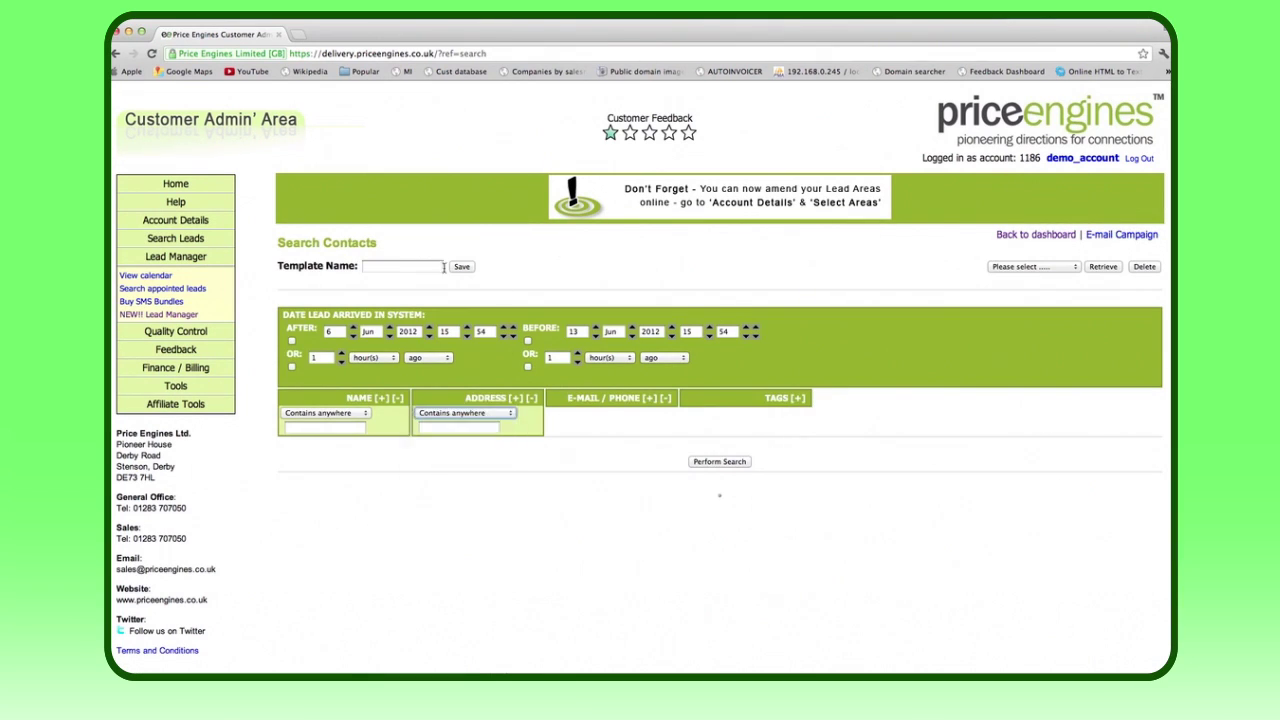
{"action": "left_click", "coordinate": [1054, 272]}
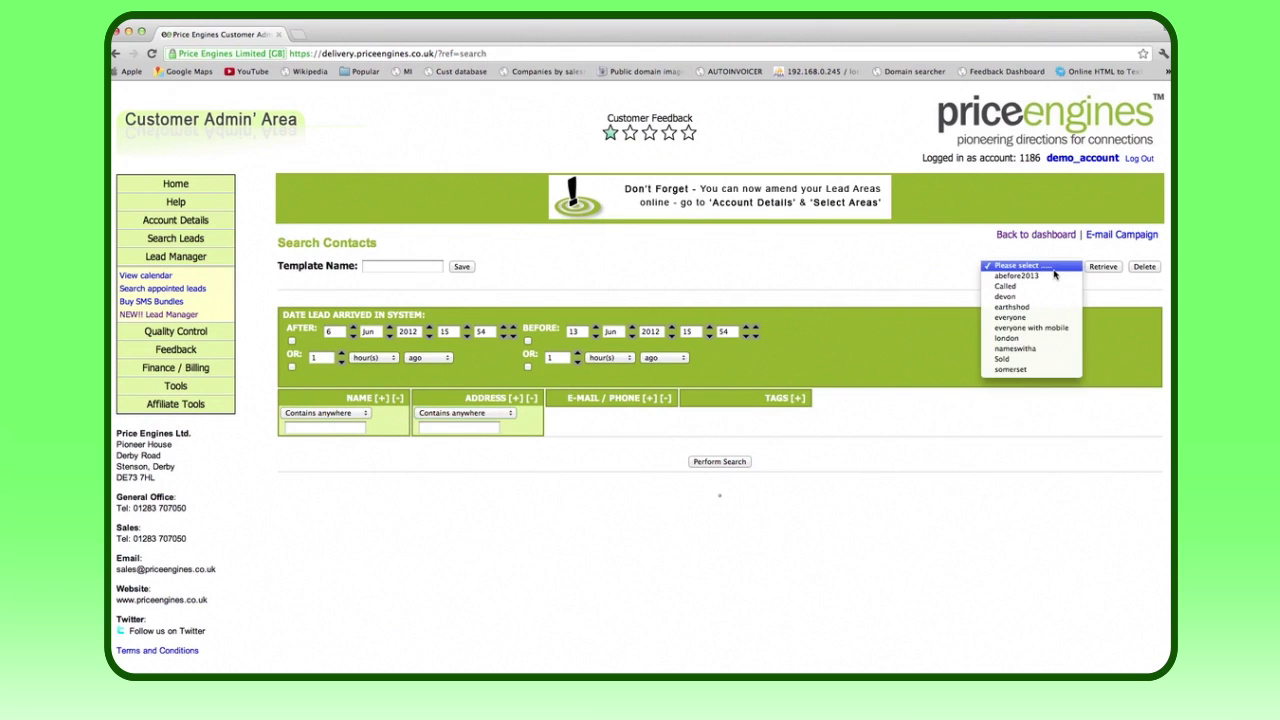
{"action": "left_click", "coordinate": [700, 276]}
Save a search template named "Derby offer" for addresses whose postcode begins with "de", and check the saved templates list for it.
{"action": "left_click", "coordinate": [421, 266]}
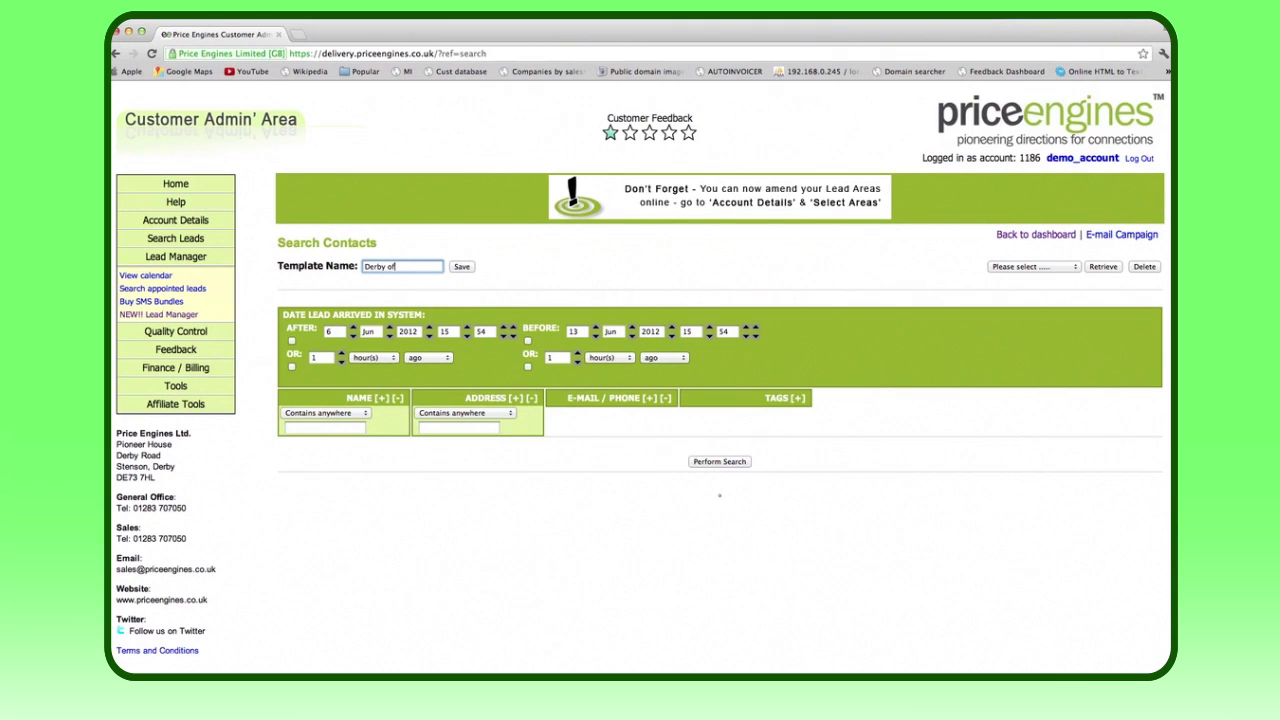
{"action": "left_click", "coordinate": [433, 413]}
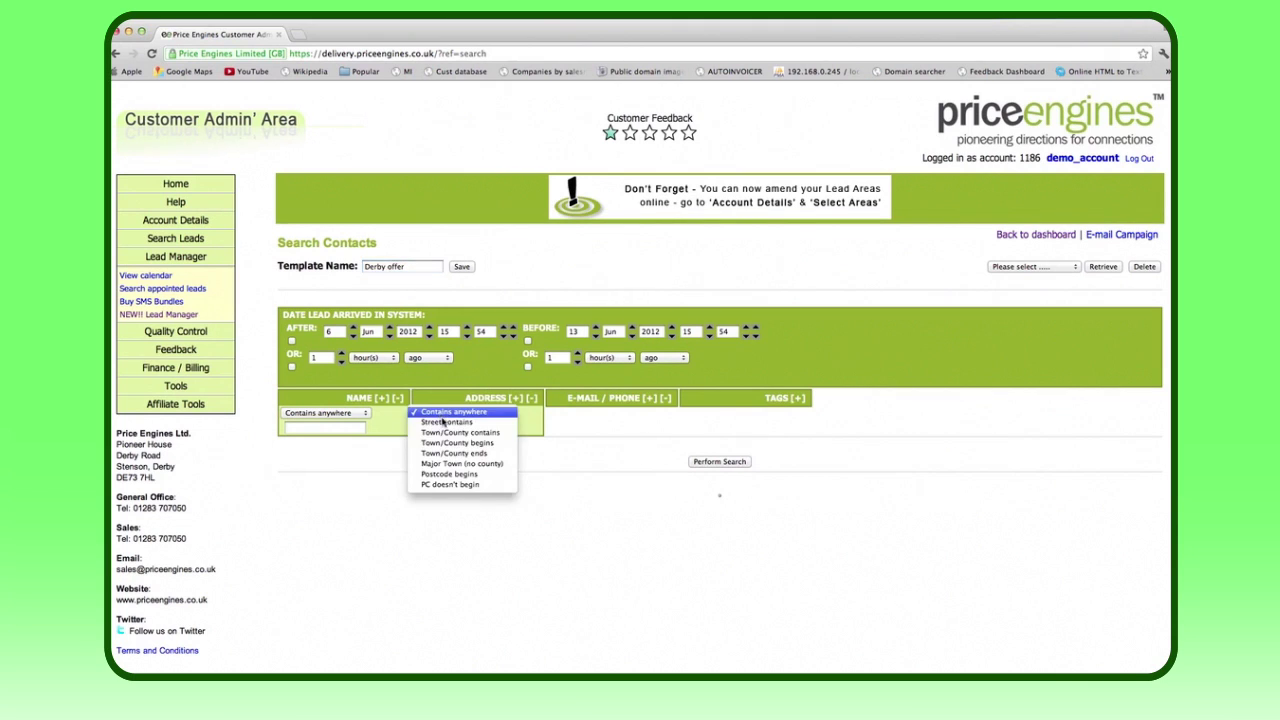
{"action": "left_click", "coordinate": [457, 476]}
{"action": "left_click", "coordinate": [452, 428]}
{"action": "type", "text": "de"}
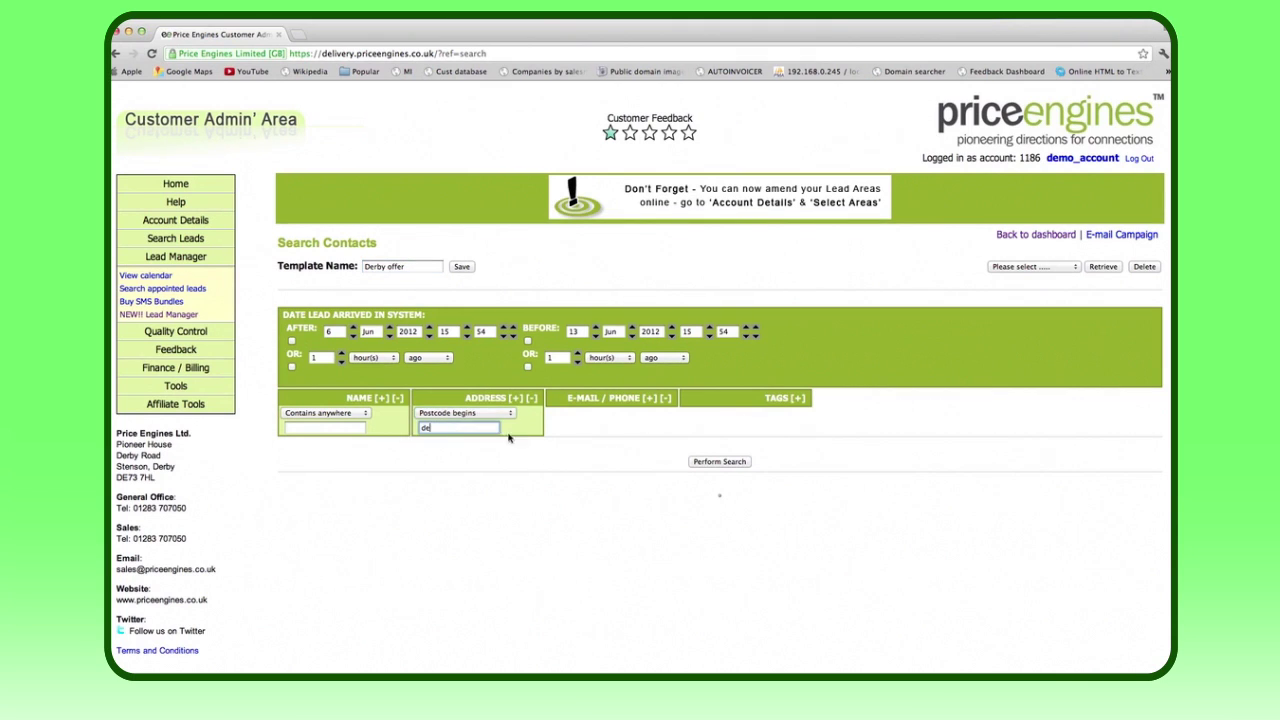
{"action": "left_click", "coordinate": [459, 270]}
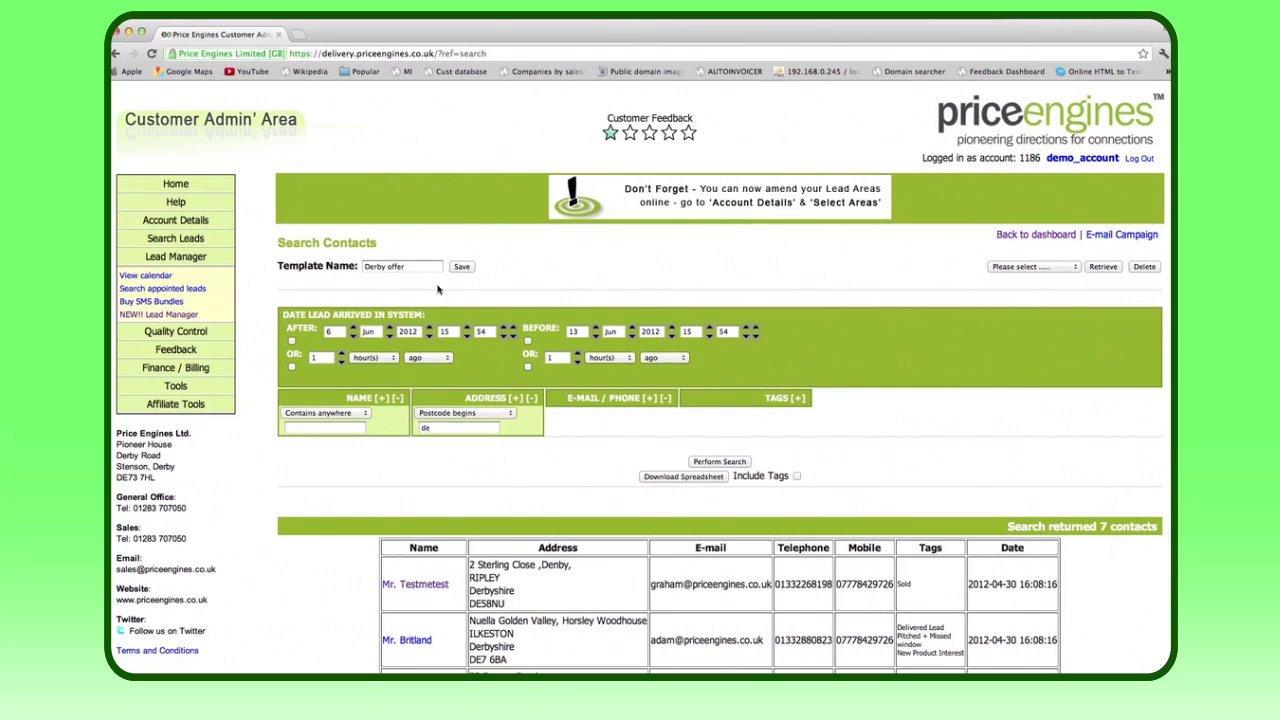
{"action": "left_click", "coordinate": [1061, 281]}
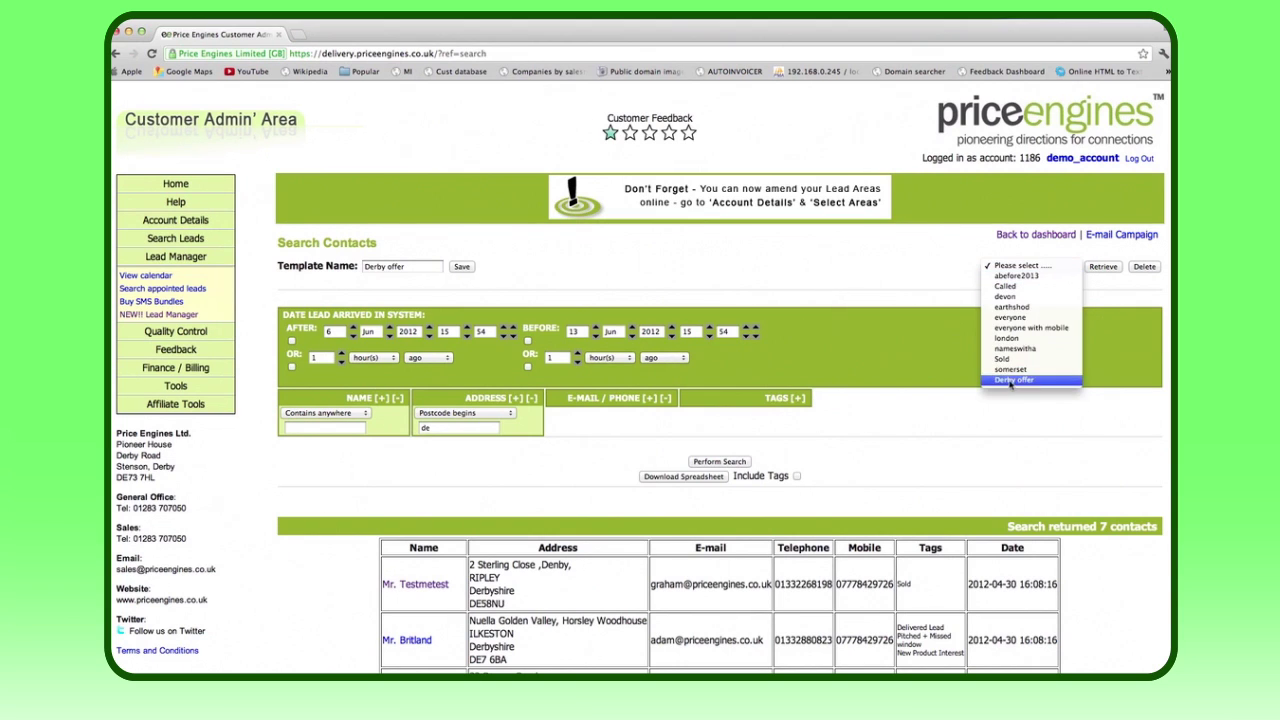
{"action": "left_click", "coordinate": [896, 271]}
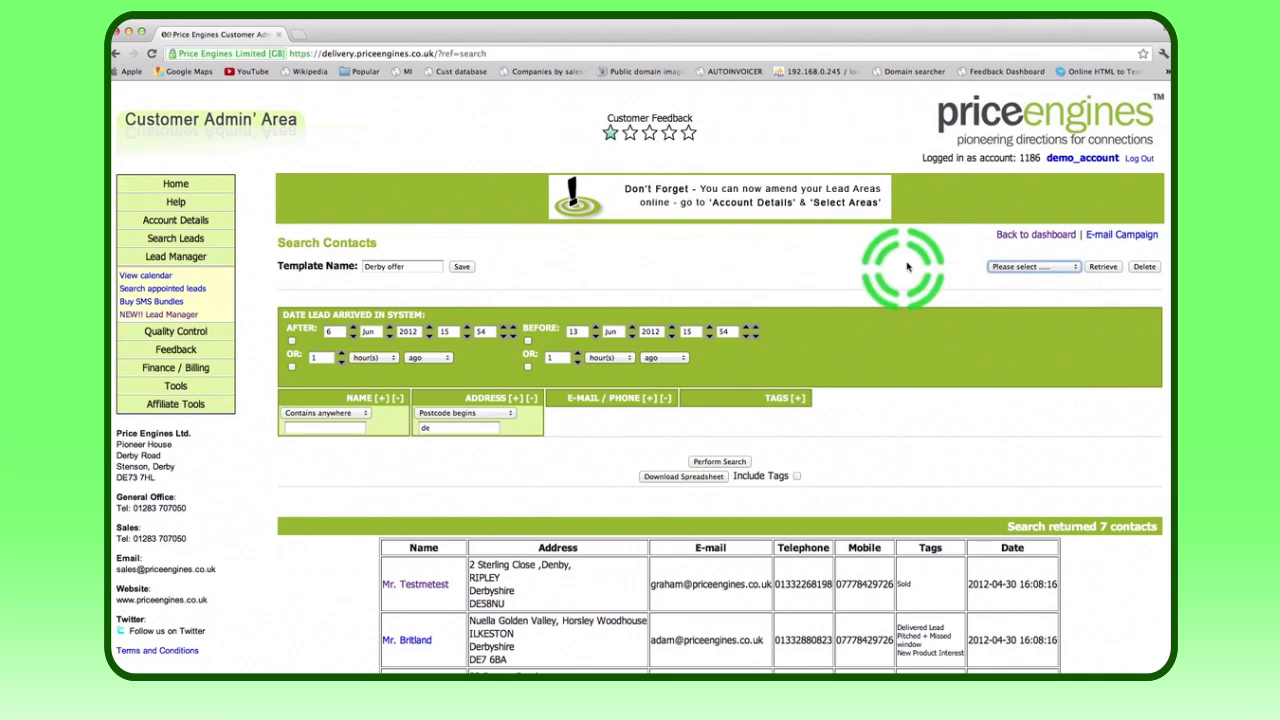
Set up an e-mail campaign with the "July Offer" message template and the "Derby offer" search template.
{"action": "left_click", "coordinate": [1099, 236]}
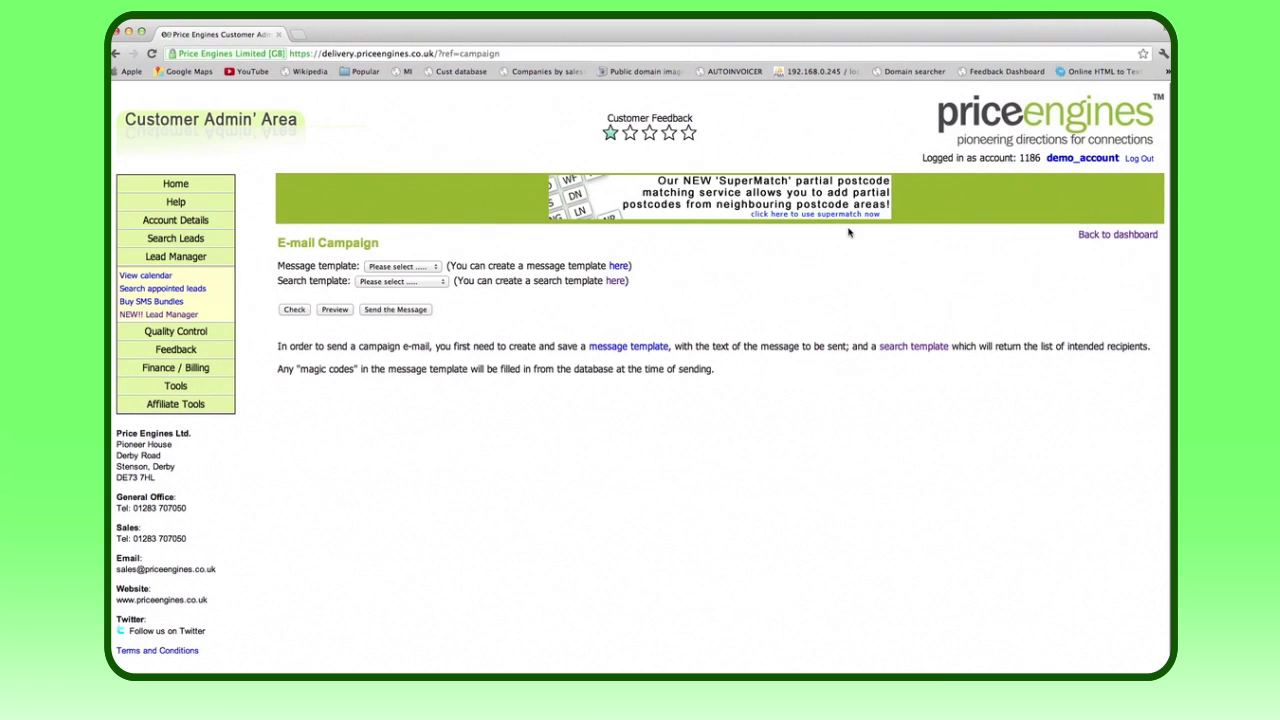
{"action": "left_click", "coordinate": [410, 267]}
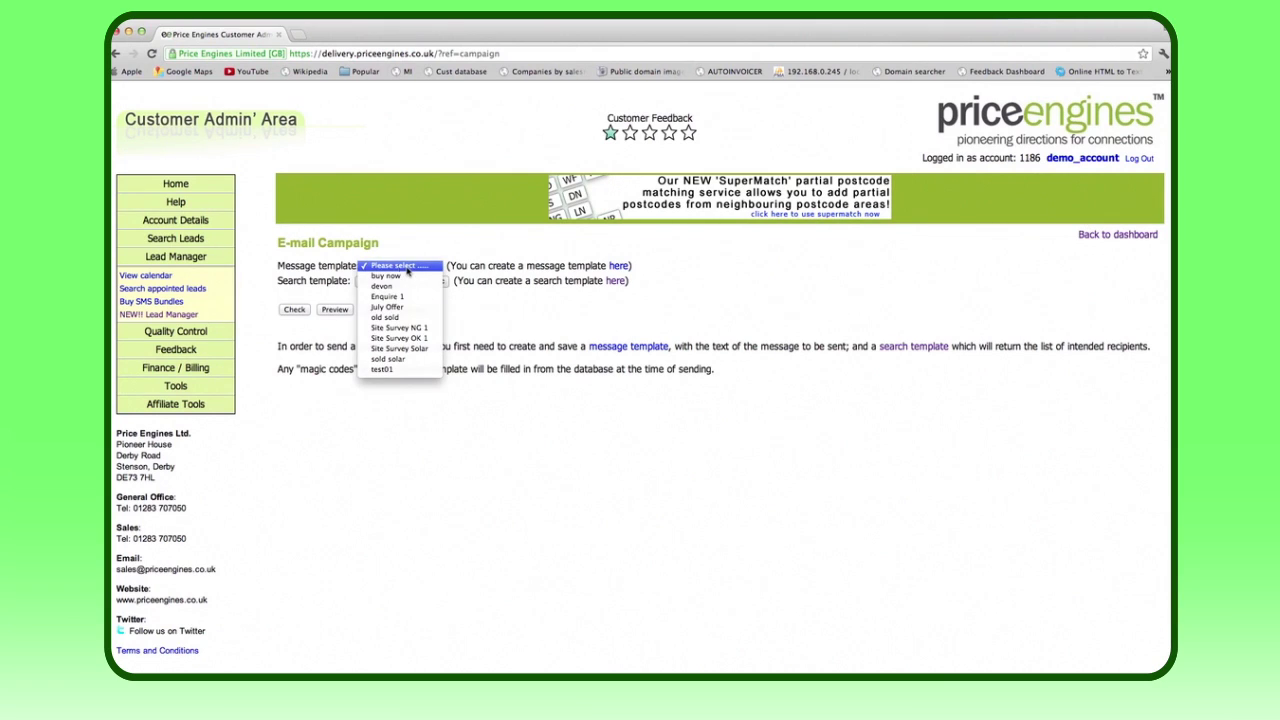
{"action": "left_click", "coordinate": [408, 311]}
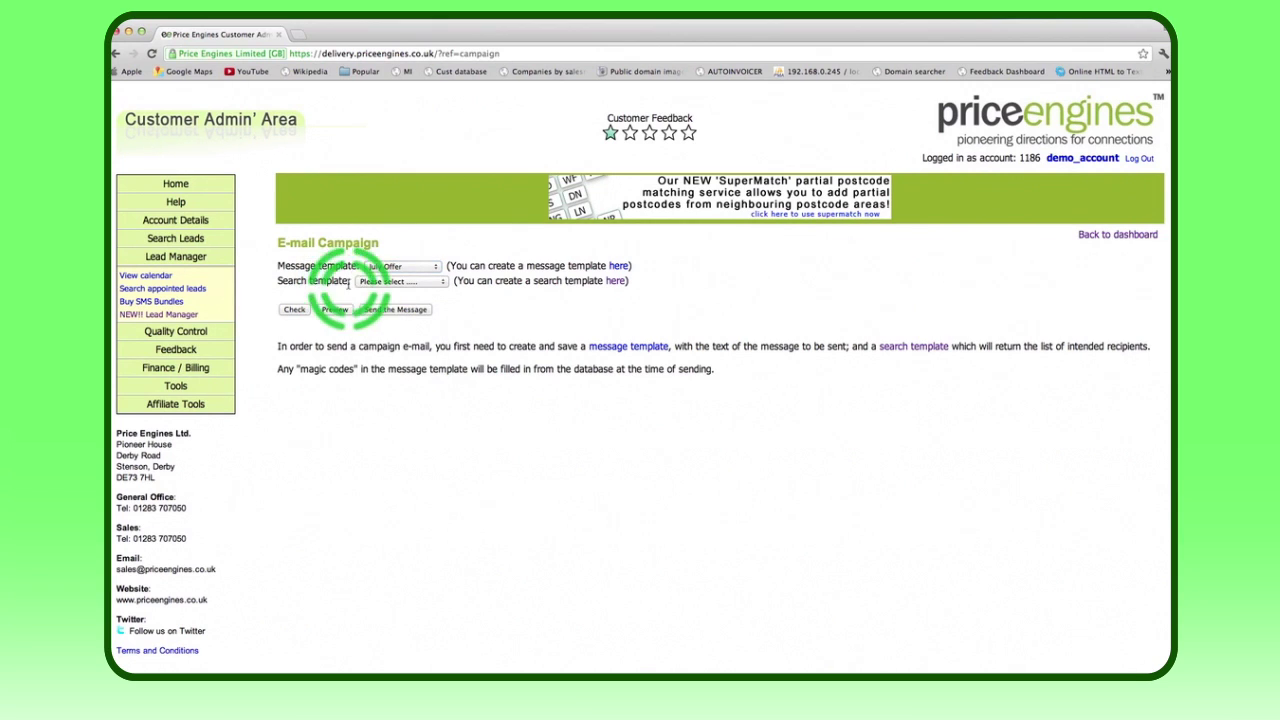
{"action": "left_click", "coordinate": [400, 282]}
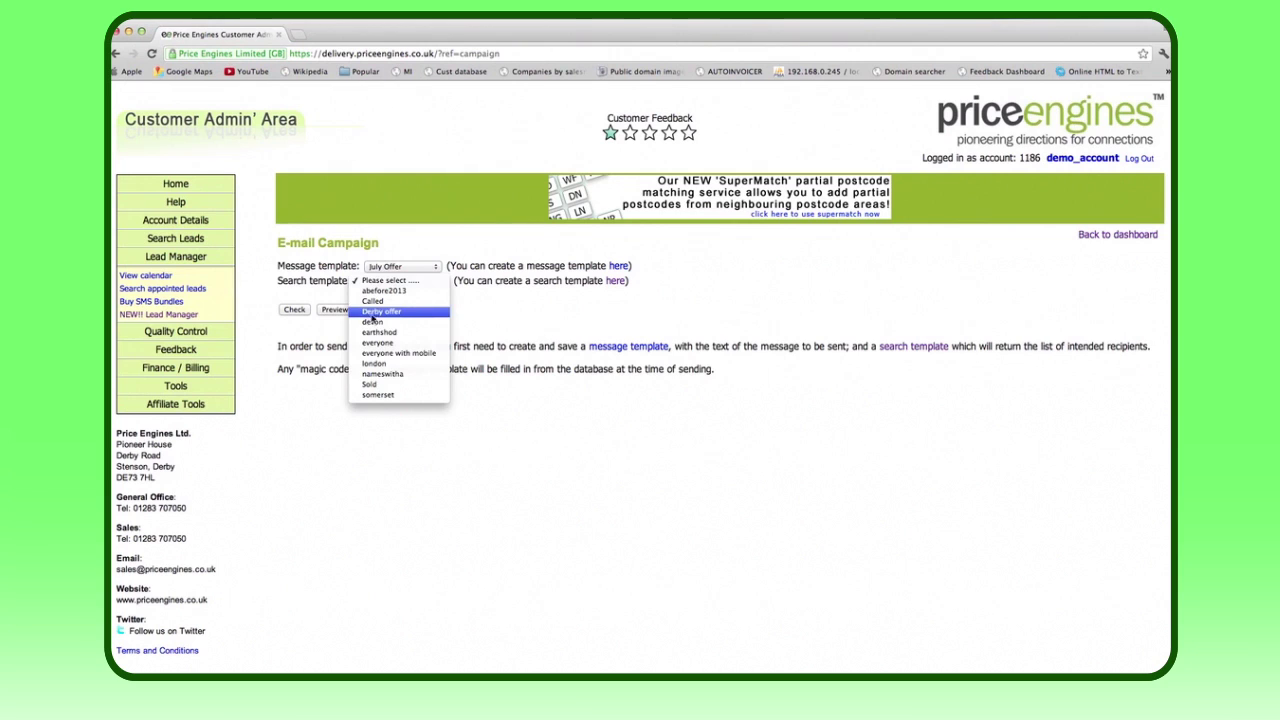
{"action": "left_click", "coordinate": [396, 312]}
Check that the campaign's message and search templates are valid, read the recipient and allowance details, and dismiss the report.
{"action": "left_click", "coordinate": [294, 309]}
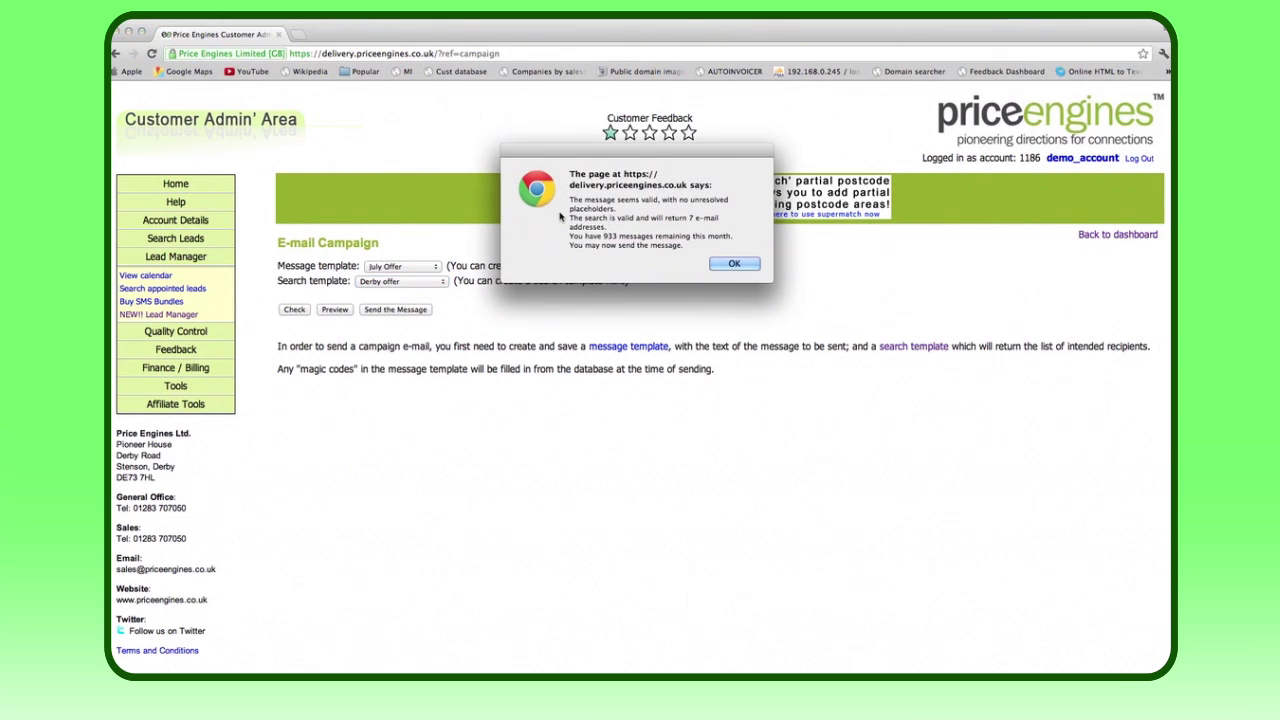
{"action": "left_click_drag", "start_coordinate": [602, 236], "coordinate": [655, 236]}
{"action": "left_click", "coordinate": [655, 237]}
{"action": "key", "text": "Return"}
Preview the July Offer message in its own window, moved clear of the campaign settings, and close the preview.
{"action": "left_click", "coordinate": [334, 310]}
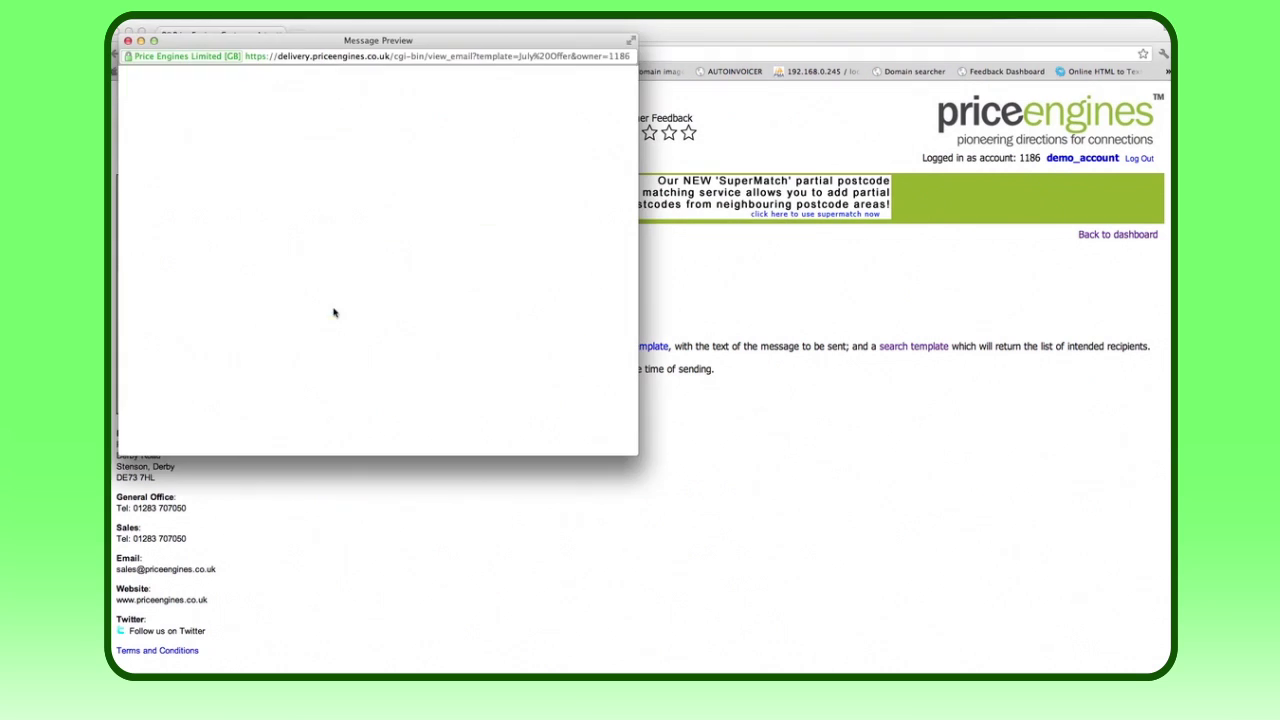
{"action": "left_click_drag", "start_coordinate": [376, 57], "coordinate": [844, 170]}
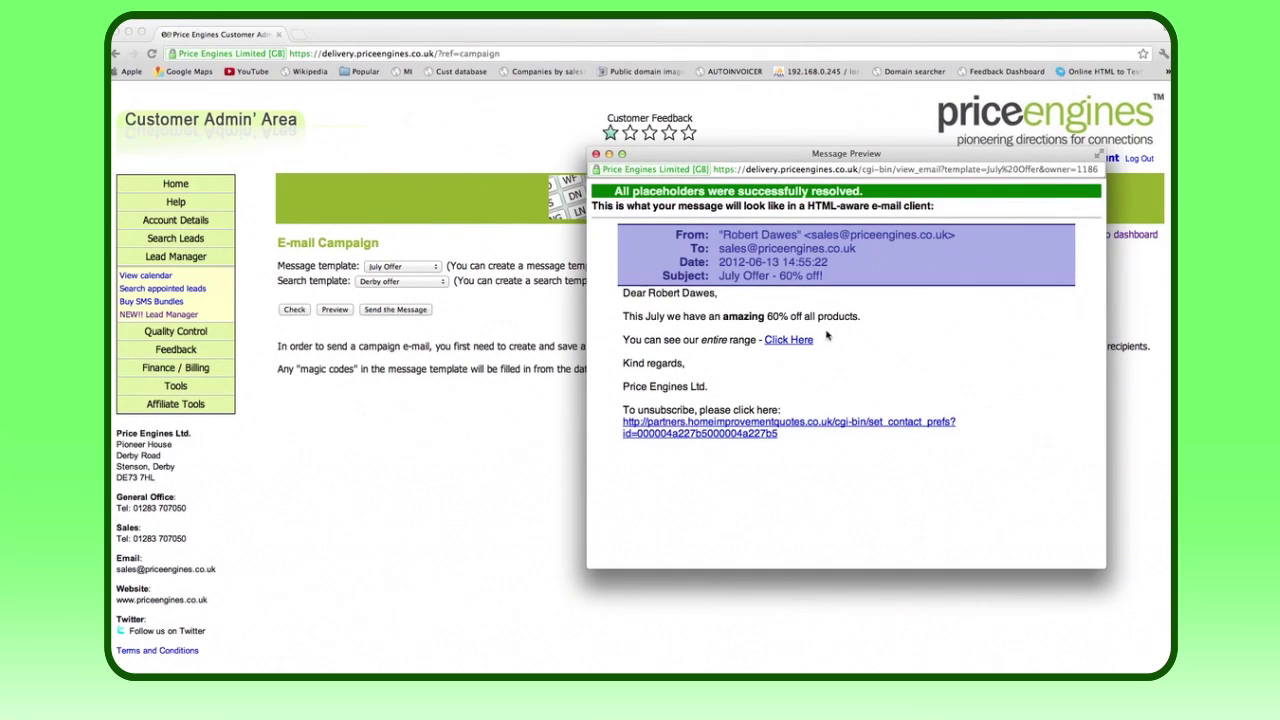
{"action": "left_click", "coordinate": [596, 154]}
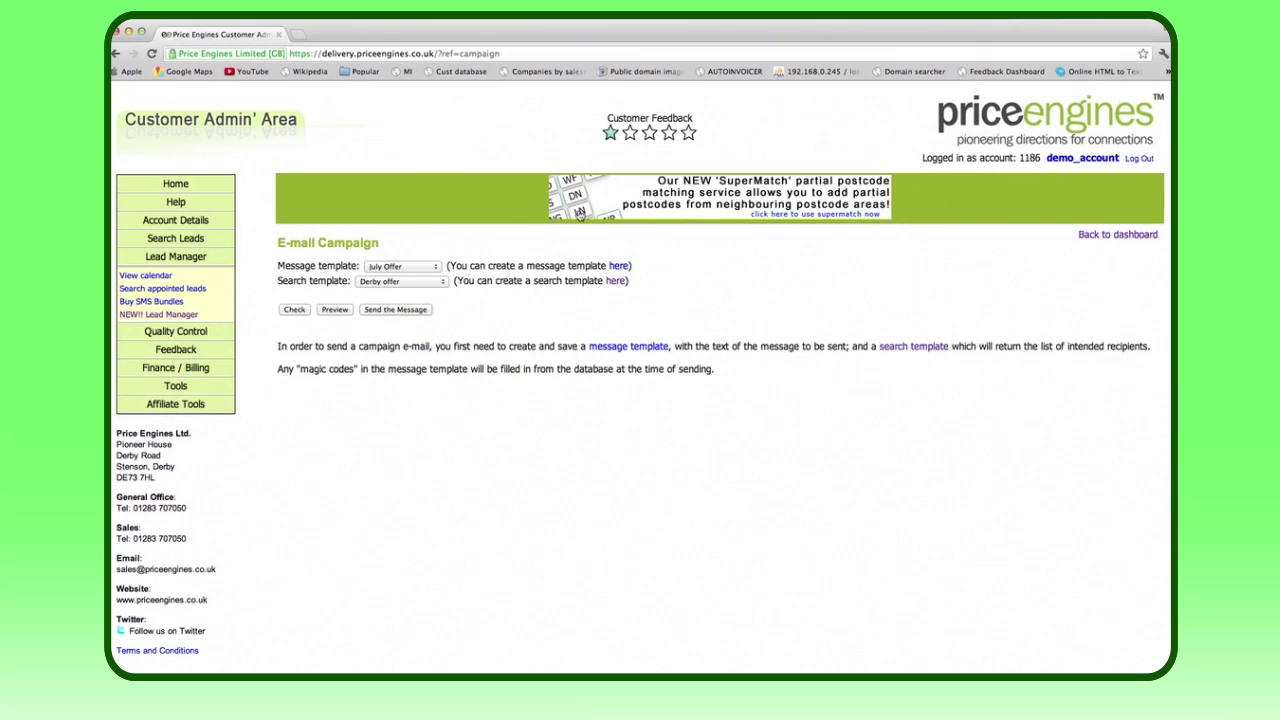
Send the July Offer message to the Derby offer recipients and return to the contacts dashboard's E-Mail Campaigns section.
{"action": "left_click", "coordinate": [386, 313]}
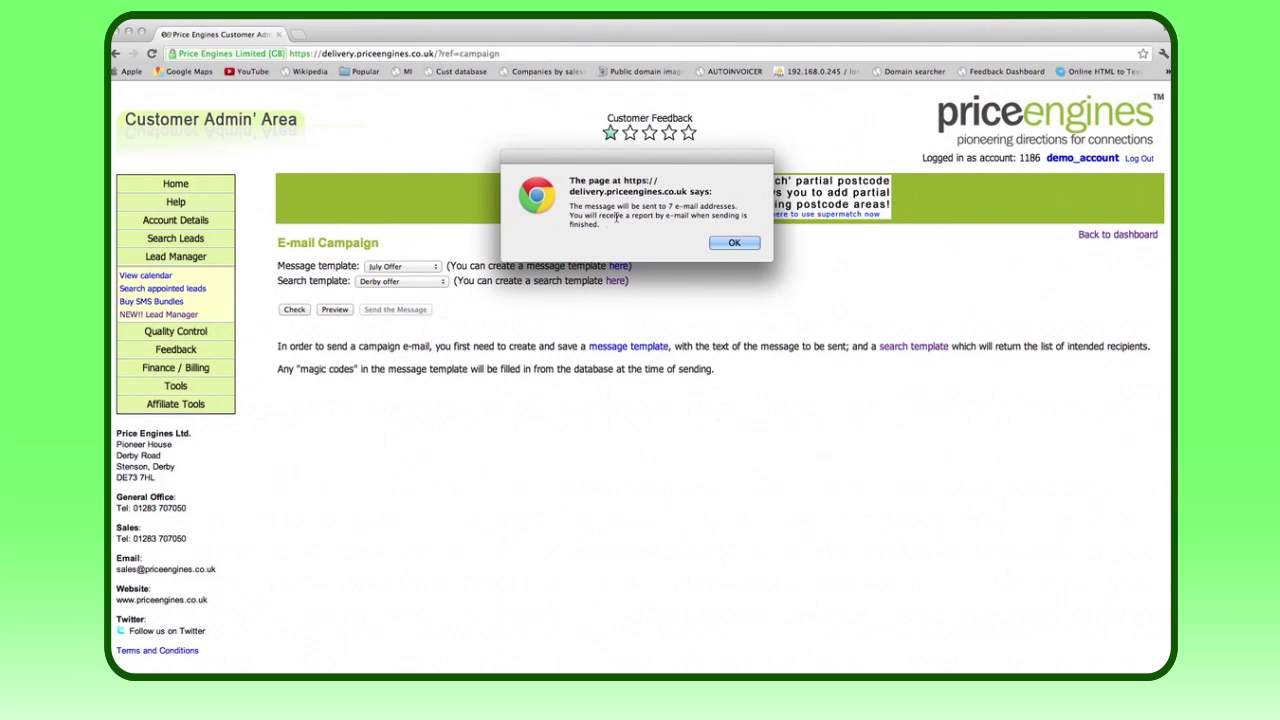
{"action": "left_click", "coordinate": [722, 243]}
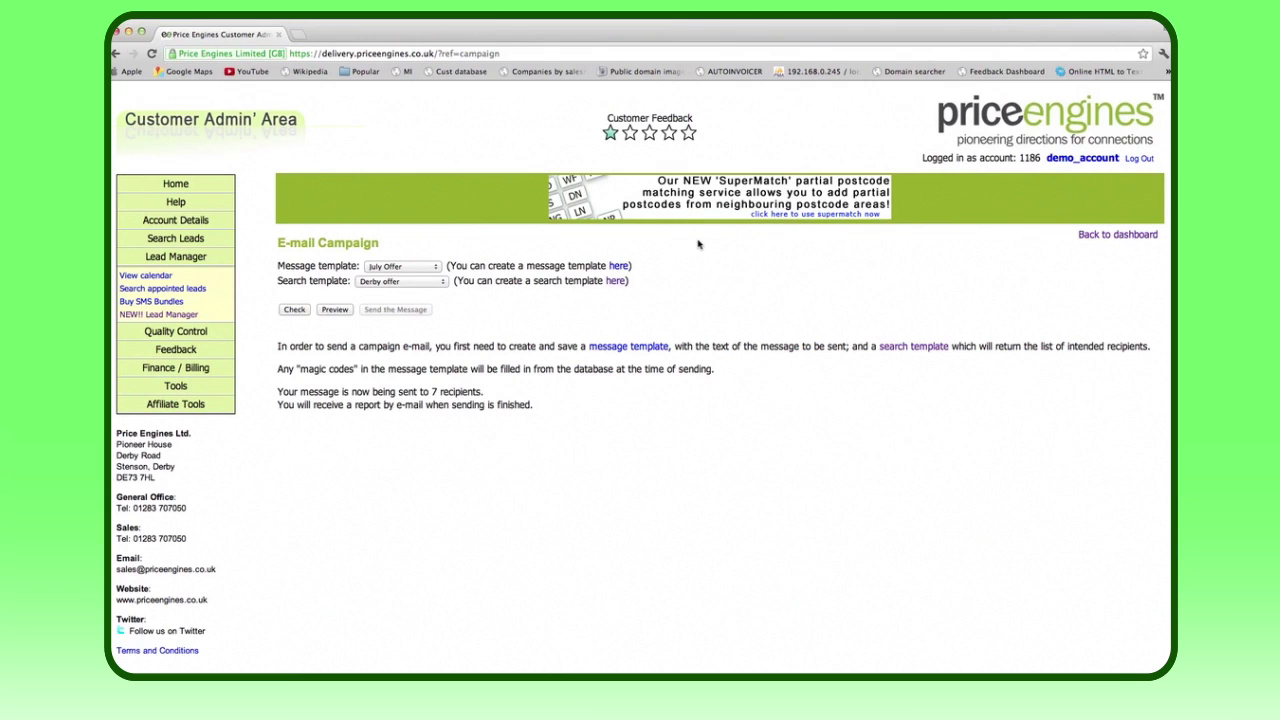
{"action": "left_click", "coordinate": [1107, 237]}
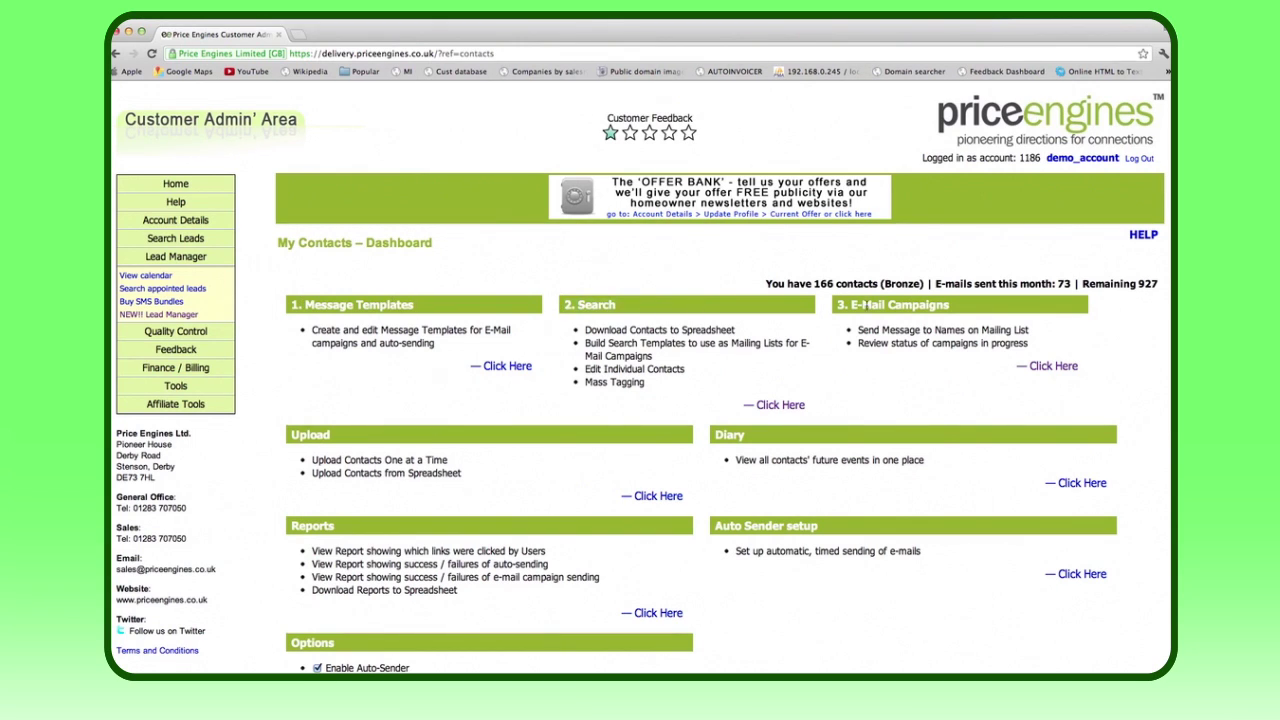
{"action": "left_click_drag", "start_coordinate": [842, 305], "coordinate": [946, 305]}
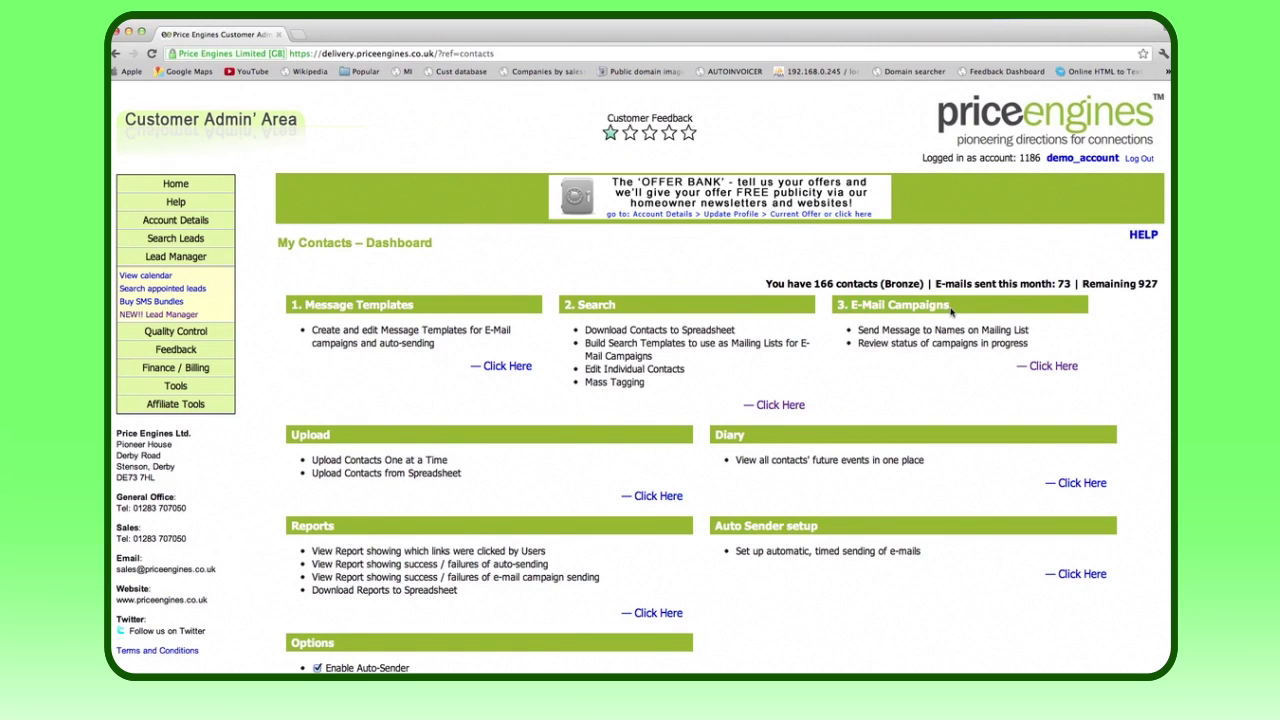